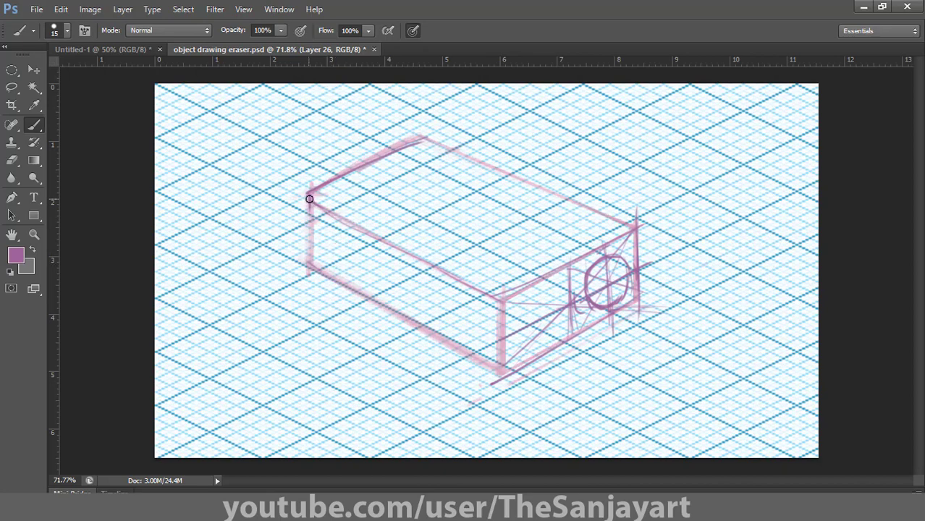
Step: Redraw the block's tapered side and top edges over the rough sketch, marking two parallel dividing lines across the top face
drag(308, 222, 498, 364)
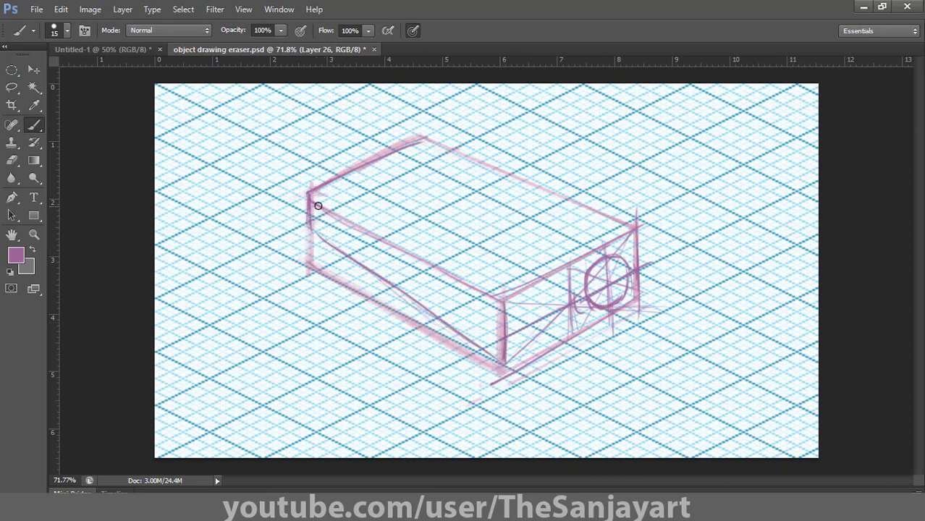
mouse_move(311, 202)
mouse_down()
mouse_move(507, 296)
mouse_move(494, 299)
mouse_move(640, 222)
mouse_up()
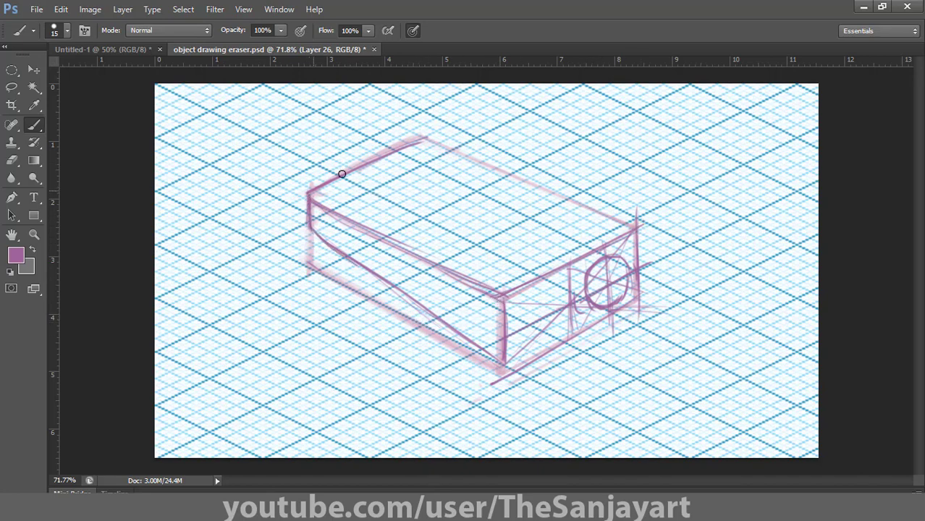
drag(341, 174, 426, 138)
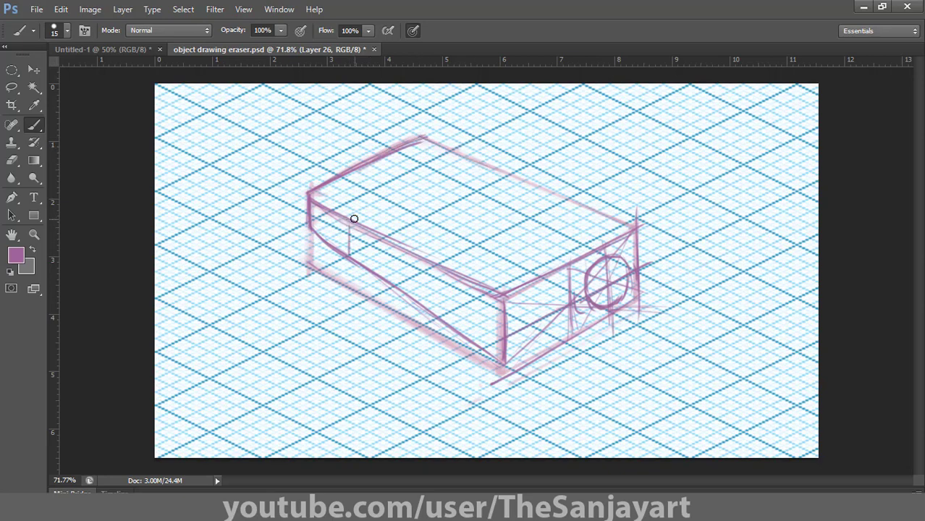
drag(354, 219, 452, 168)
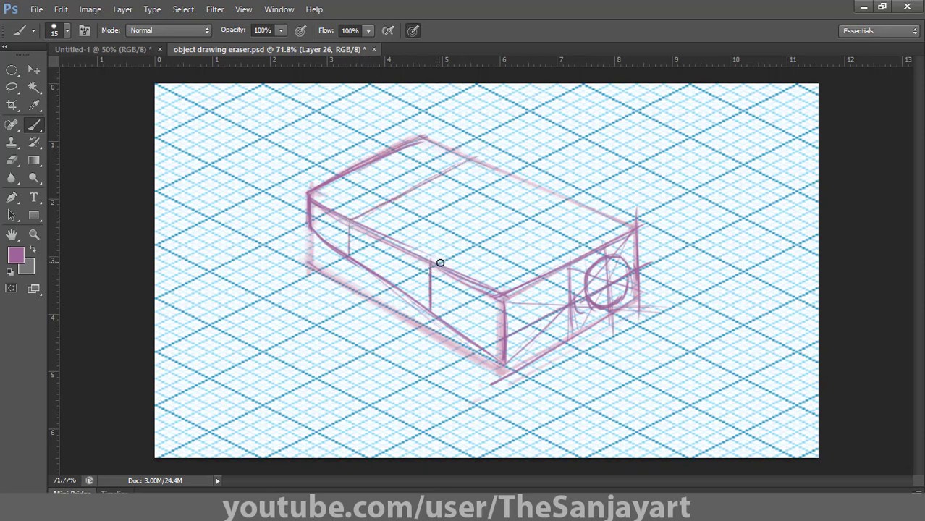
drag(433, 254, 556, 190)
Step: Sketch the curved waist between the dividing lines on both long sides, removing the misplaced curve, and round the lower edges at the front corner
drag(351, 220, 453, 262)
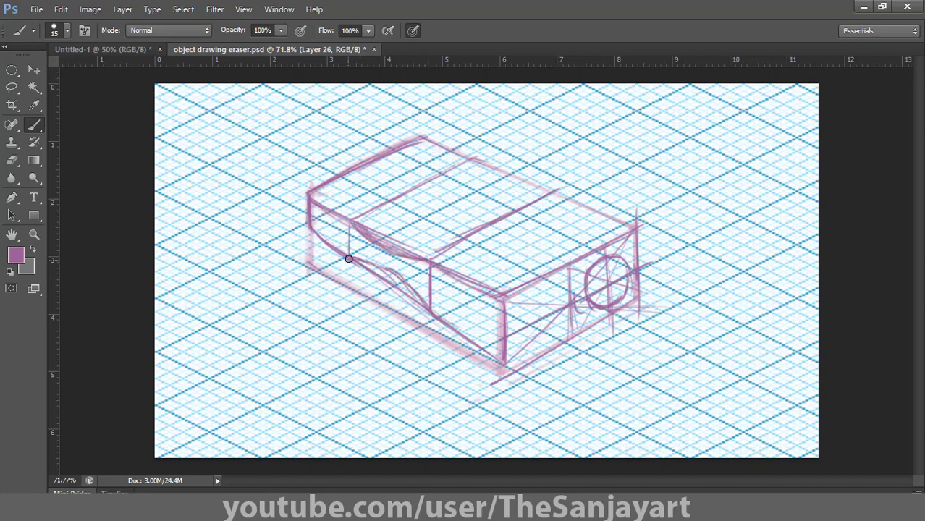
key(e)
mouse_move(375, 235)
mouse_down()
mouse_move(391, 252)
mouse_move(412, 244)
mouse_up()
key(b)
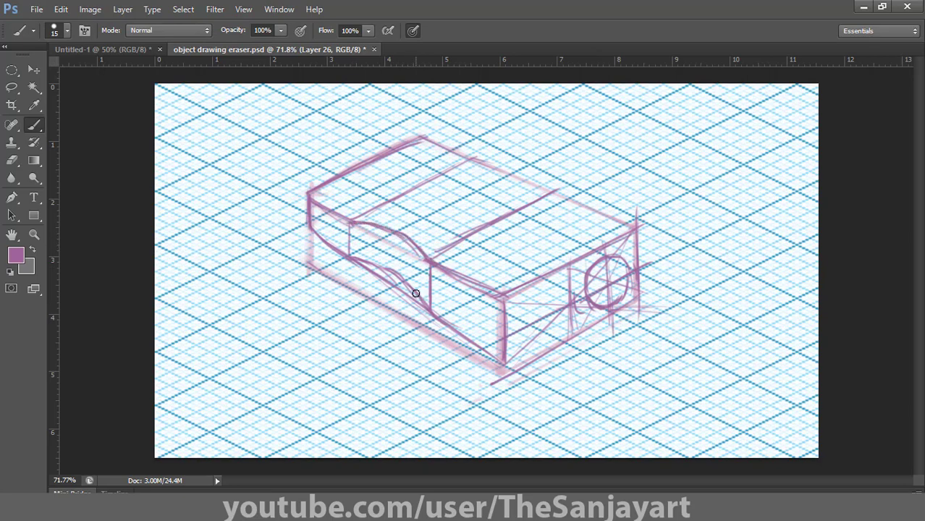
drag(483, 171, 555, 194)
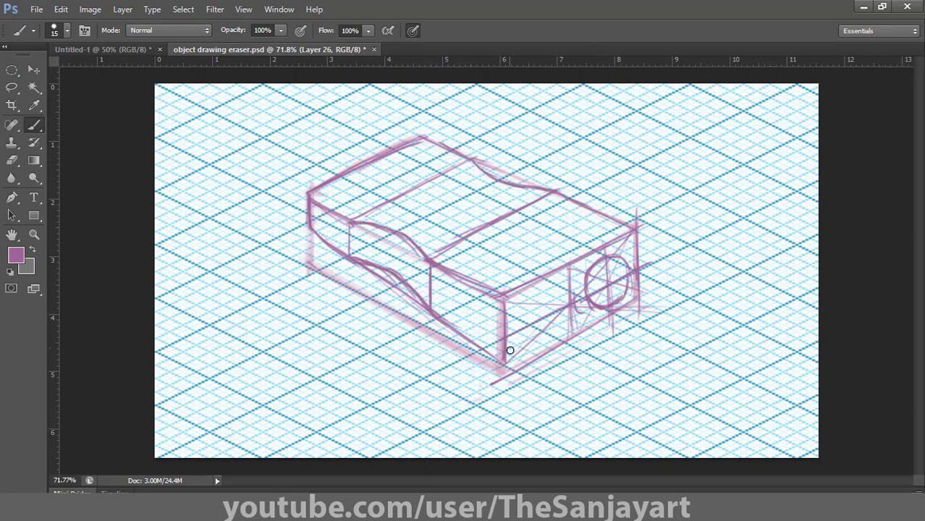
mouse_move(440, 323)
mouse_down()
mouse_move(504, 368)
mouse_move(652, 297)
mouse_up()
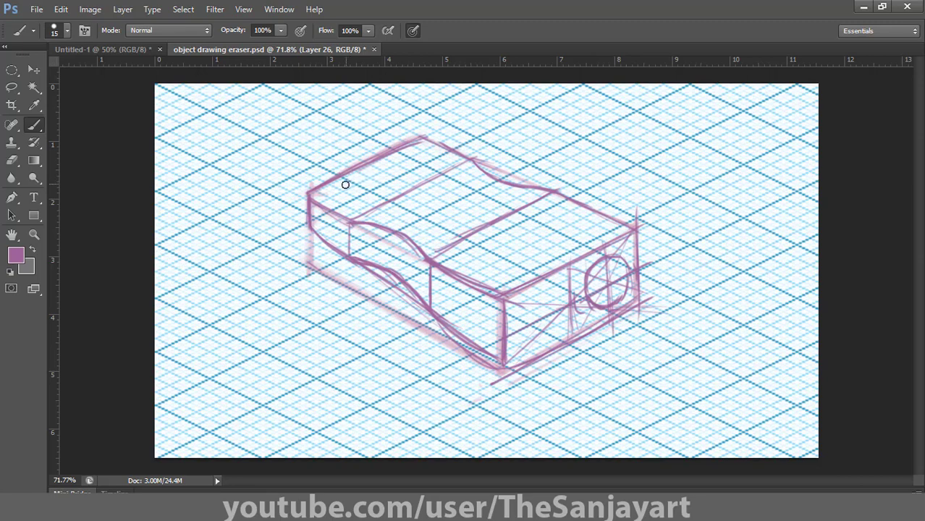
Step: Sketch a long slot with two parallel edges and a rounded front end along the top face
drag(342, 174, 479, 247)
drag(421, 212, 517, 262)
drag(402, 149, 523, 219)
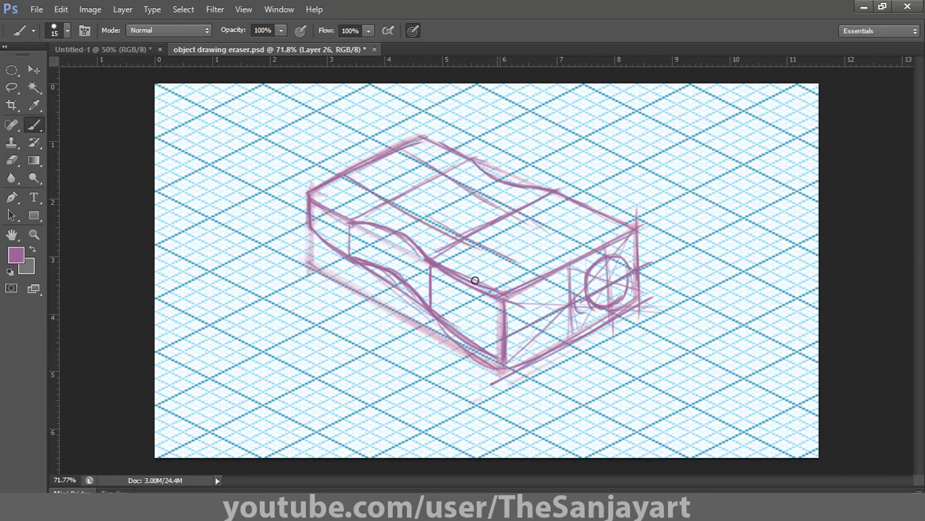
drag(526, 258, 548, 226)
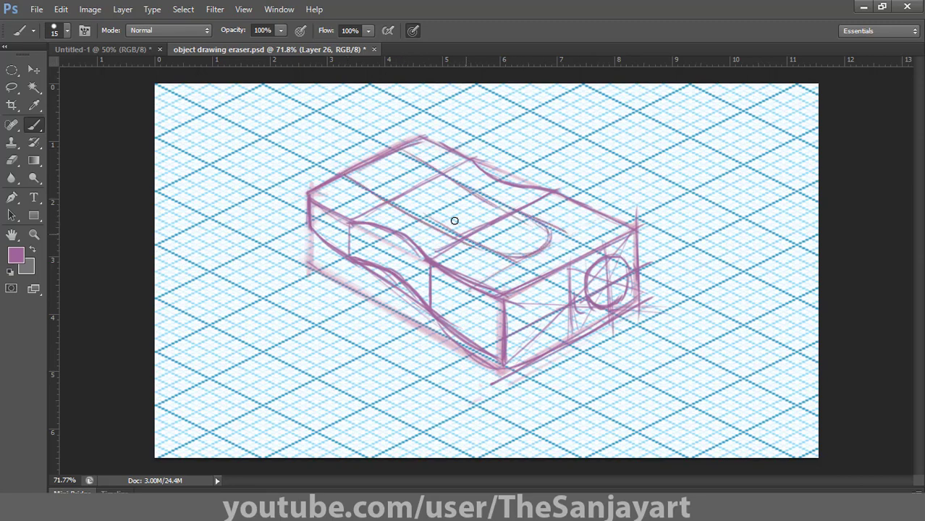
Step: Add the blade's edge lines inside the slot, the notch at its open end and a small oval screw
drag(396, 165, 506, 227)
drag(452, 189, 551, 248)
key(e)
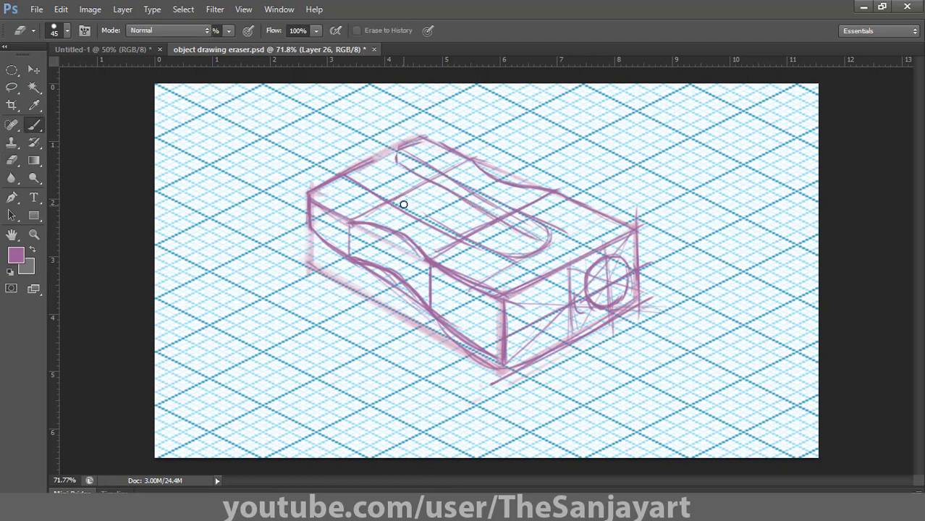
key(b)
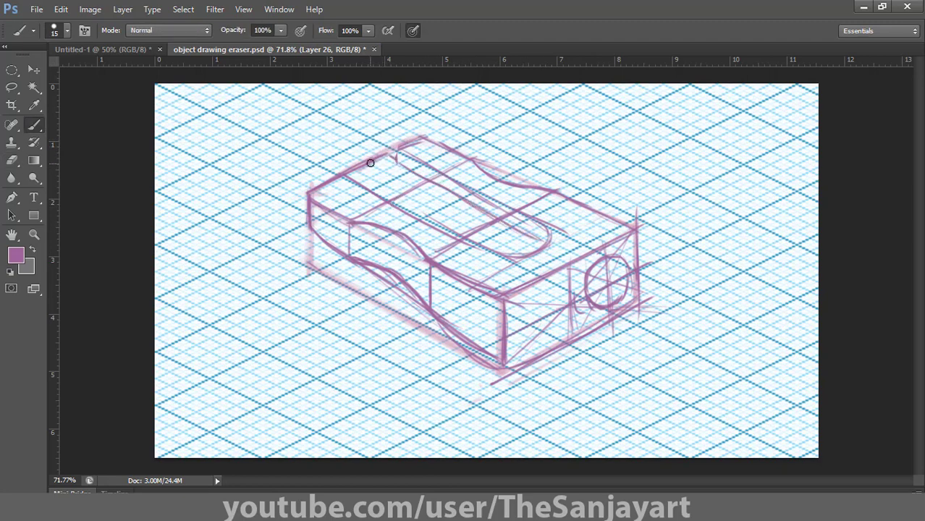
drag(370, 163, 544, 246)
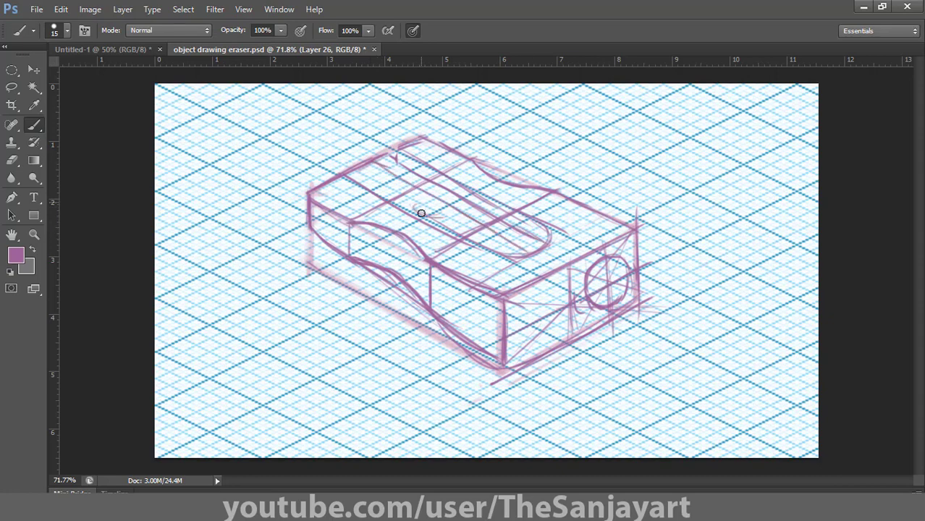
drag(422, 213, 432, 210)
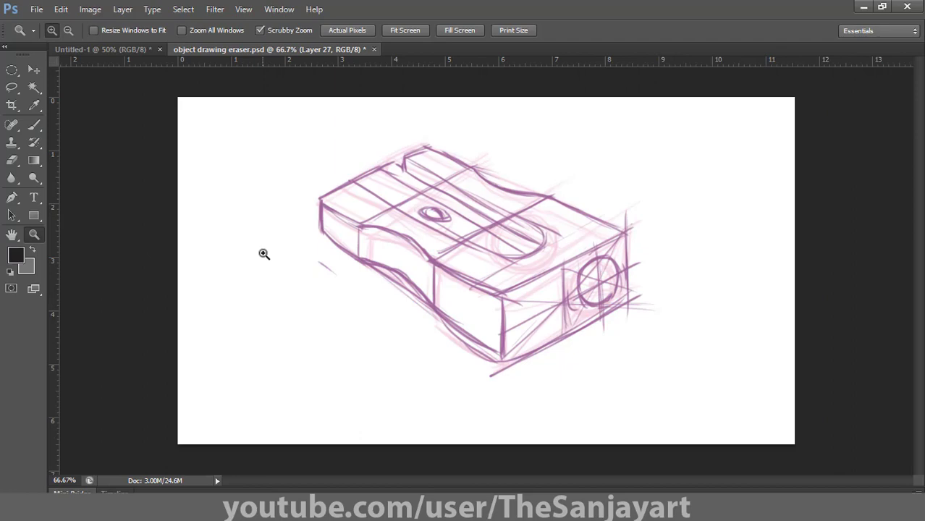
Step: Undo the black test stroke and ink the top rear edge in black, including the step at the slot opening
drag(252, 247, 326, 295)
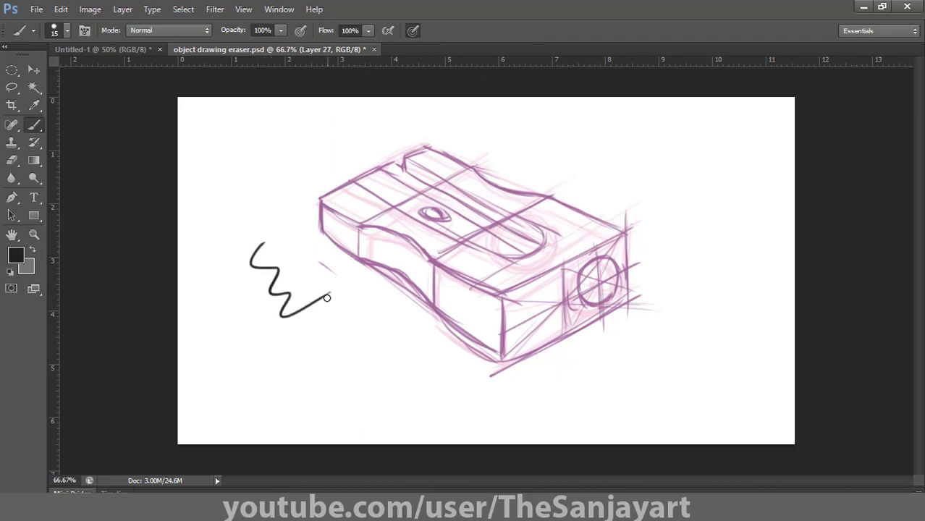
key(ctrl+z)
click(487, 293)
click(417, 228)
key(b)
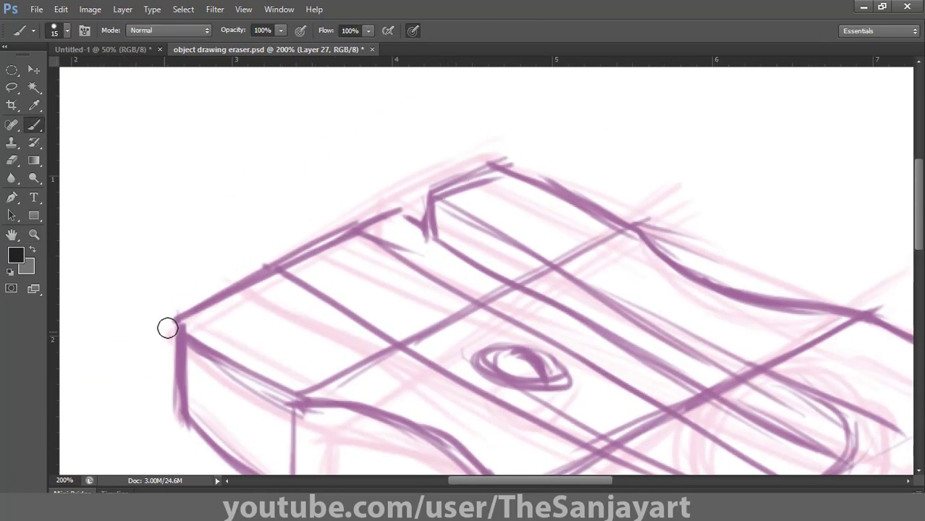
mouse_move(174, 320)
mouse_down()
mouse_move(348, 232)
mouse_move(408, 214)
mouse_move(428, 229)
mouse_up()
drag(433, 192, 503, 163)
Step: Ink the far long edge of the top face in black, following its straight front part and curved waist
drag(667, 242, 380, 171)
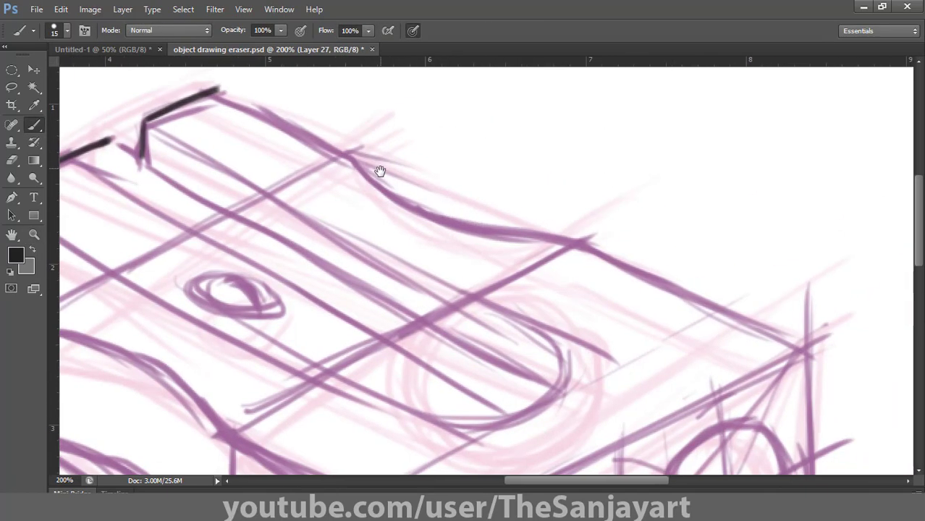
drag(582, 244, 806, 355)
key(ctrl+z)
drag(582, 245, 817, 354)
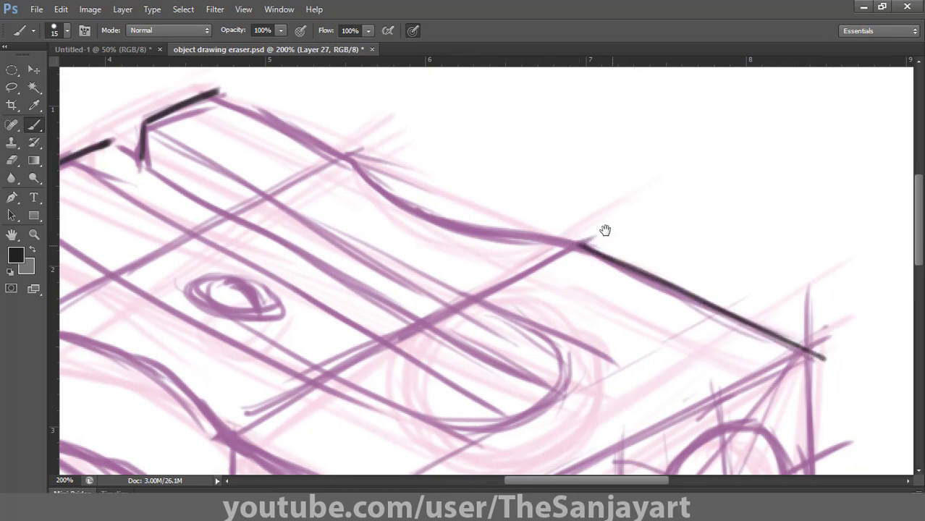
drag(605, 229, 752, 296)
drag(500, 227, 735, 311)
Step: Ink the near long edge of the top face in black from the rear corner through the curved waist
mouse_move(354, 157)
mouse_down()
mouse_move(501, 226)
mouse_move(584, 105)
mouse_up()
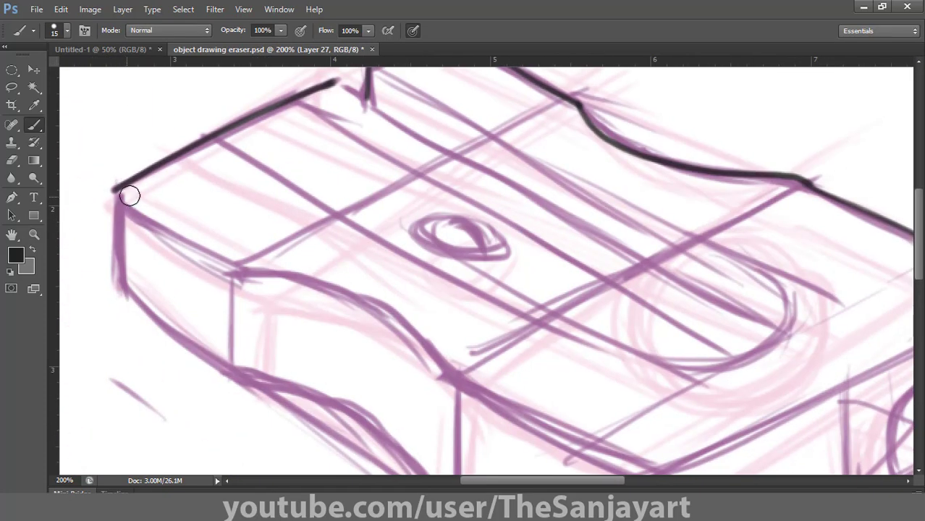
mouse_move(115, 191)
mouse_down()
mouse_move(266, 290)
mouse_move(242, 276)
mouse_move(457, 390)
mouse_up()
key(e)
key(b)
mouse_move(502, 336)
mouse_down()
mouse_move(531, 213)
mouse_move(539, 220)
mouse_up()
Step: Ink the vertical lines on the near side at the rear corner and both ends of the waist, undoing the stray stroke
drag(271, 161, 271, 251)
key(ctrl+z)
drag(494, 271, 494, 397)
drag(248, 234, 280, 290)
drag(184, 133, 188, 232)
Step: Ink the near side's bottom edge from the rear corner through the waist curve to the front corner
drag(267, 256, 233, 215)
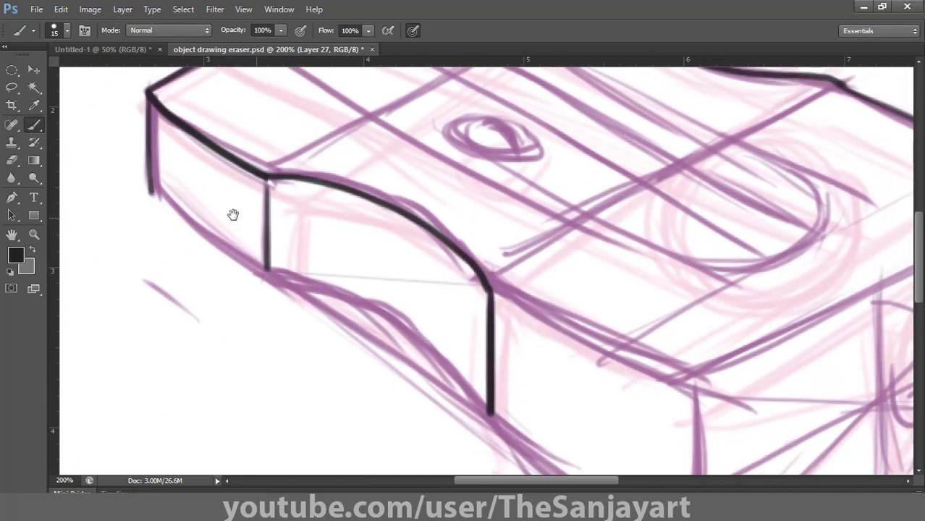
drag(154, 190, 269, 269)
drag(376, 302, 342, 230)
mouse_move(234, 196)
mouse_down()
mouse_move(290, 211)
mouse_move(458, 342)
mouse_up()
drag(545, 341, 432, 171)
drag(343, 169, 546, 327)
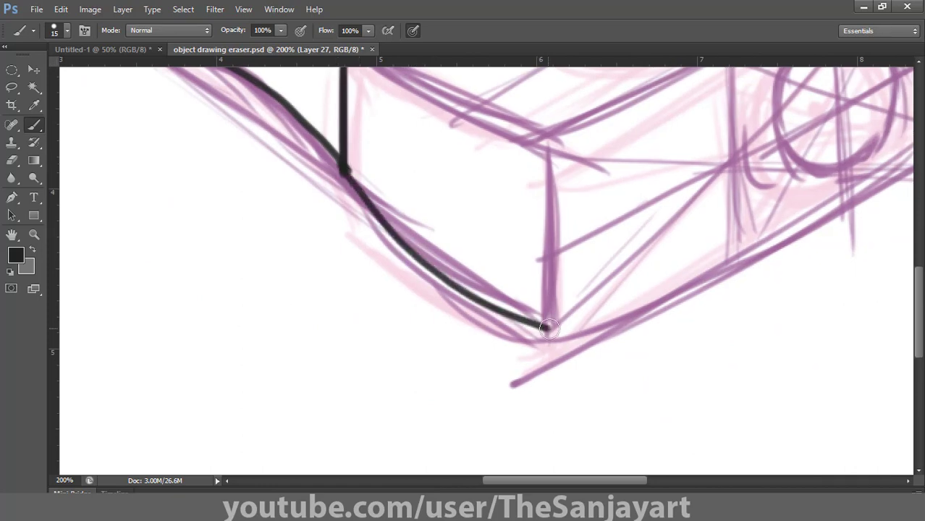
Step: Ink the near top edge from the waist to the front corner and the top edge of the front face
drag(470, 195, 442, 322)
drag(313, 171, 538, 274)
key(ctrl+z)
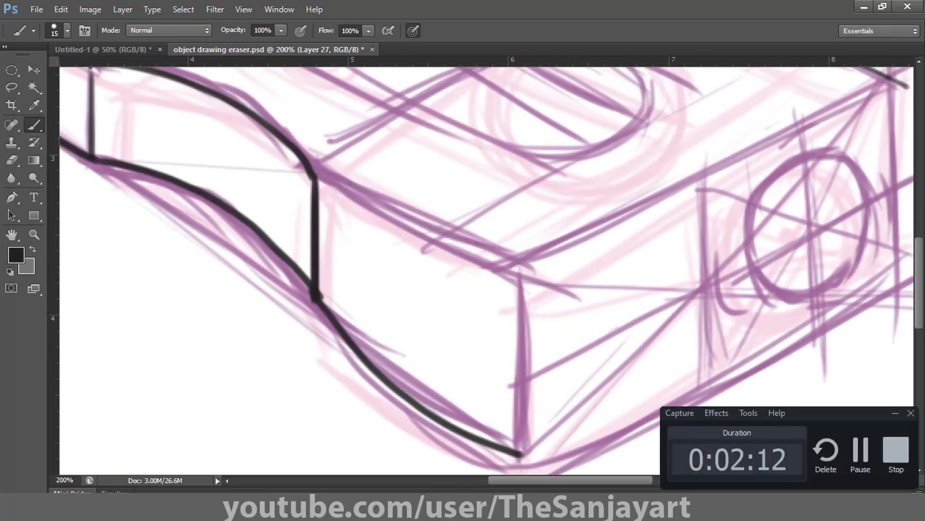
drag(313, 169, 510, 275)
drag(591, 231, 397, 247)
drag(313, 287, 693, 106)
Step: Ink the bottom edge of the front face in black and erase the overshoot at its far end
drag(480, 273, 436, 163)
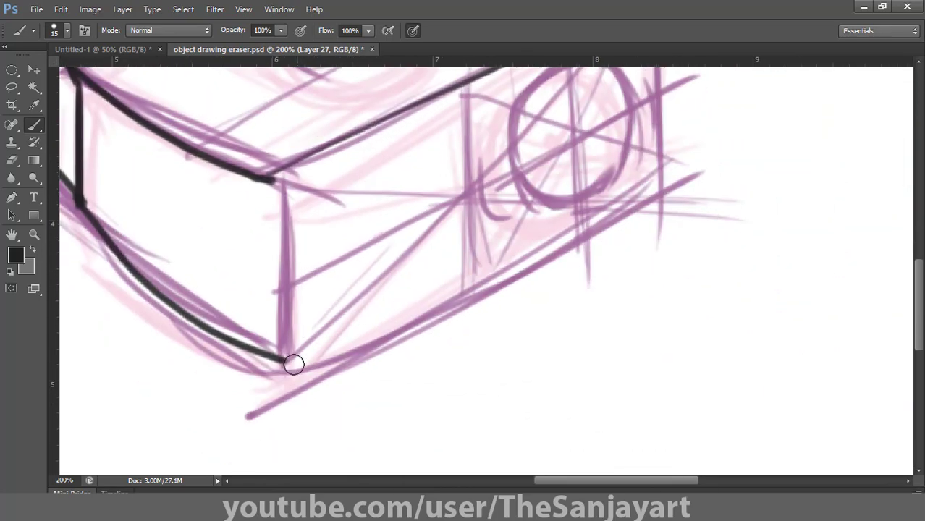
drag(294, 364, 713, 169)
key(e)
drag(667, 206, 713, 169)
key(b)
Step: Ink the two vertical edges of the front face in black
drag(443, 180, 433, 263)
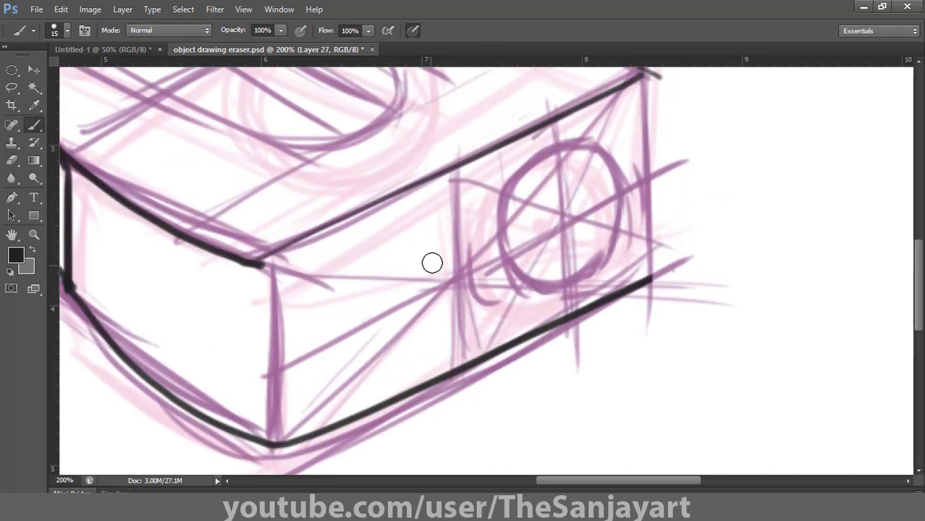
drag(263, 259, 275, 442)
drag(449, 174, 412, 283)
drag(612, 183, 609, 390)
Step: Ink the slot's two long edges and the oval screw in black, and show the whole drawing
drag(230, 135, 533, 287)
drag(250, 108, 649, 318)
mouse_move(105, 186)
mouse_down()
mouse_move(487, 392)
mouse_move(469, 368)
mouse_move(522, 405)
mouse_up()
mouse_move(304, 253)
mouse_down()
mouse_move(330, 287)
mouse_move(338, 281)
mouse_up()
click(12, 236)
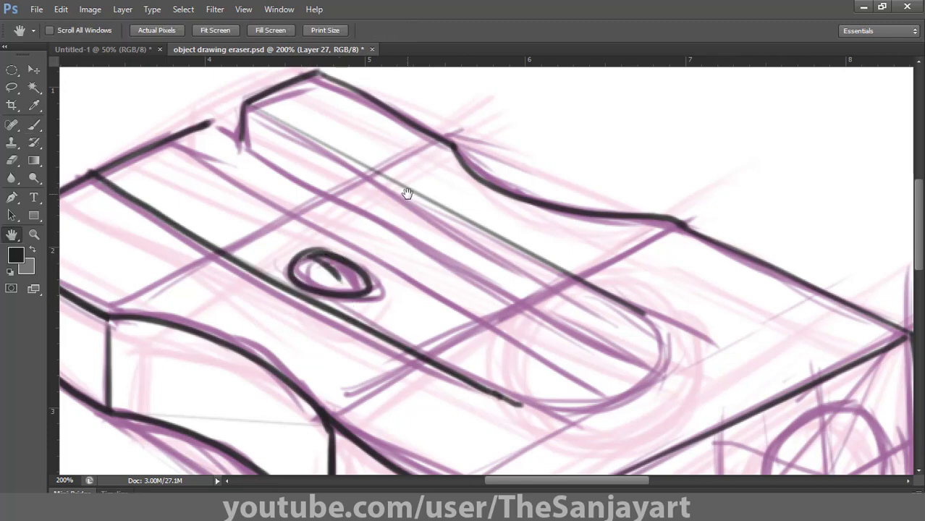
key(z)
alt+click(541, 279)
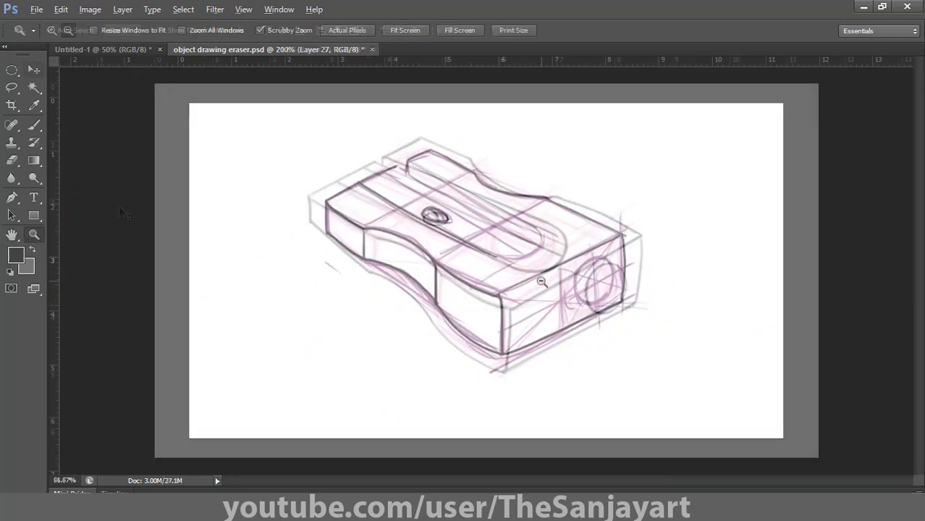
alt+click(541, 279)
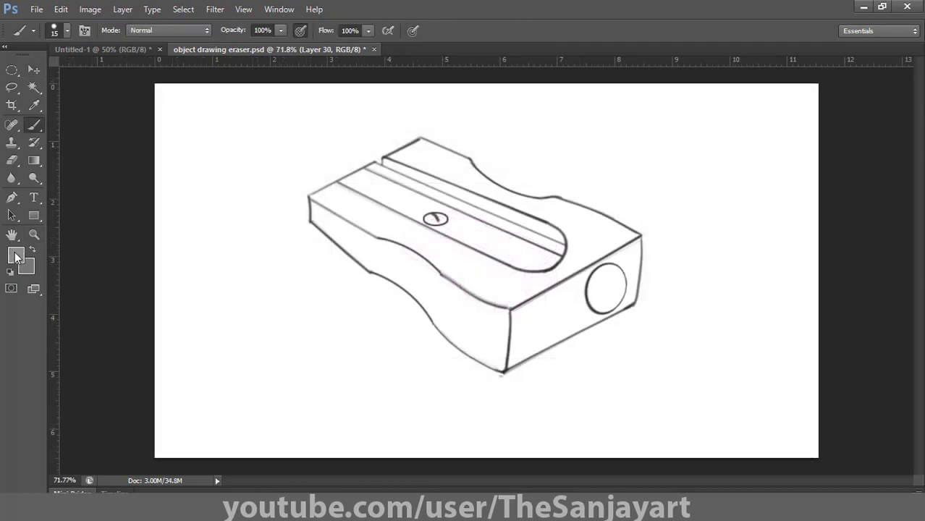
Step: Choose a grey foreground colour and shade the near side with vertical strokes beneath its top edge
click(16, 256)
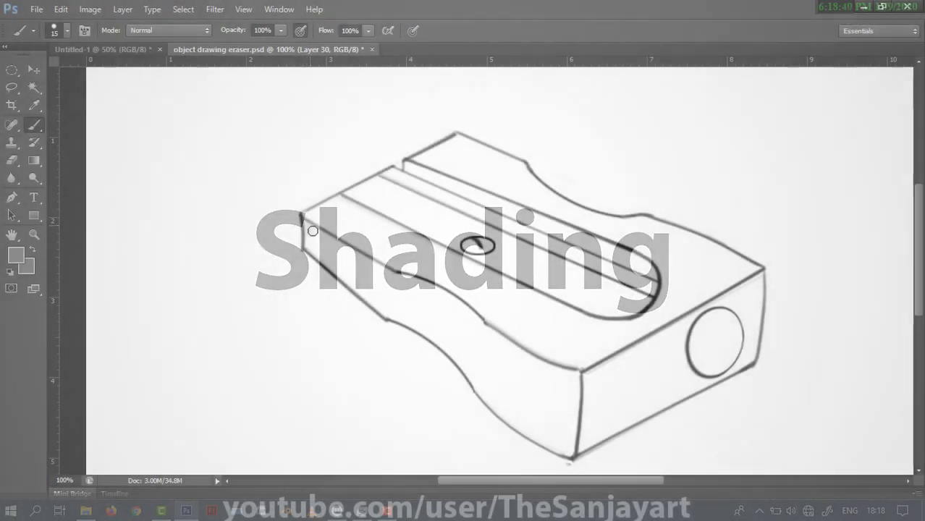
mouse_move(313, 231)
mouse_down()
mouse_move(355, 244)
mouse_move(309, 231)
mouse_up()
mouse_move(482, 321)
mouse_down()
mouse_move(475, 358)
mouse_move(458, 308)
mouse_move(440, 338)
mouse_move(409, 290)
mouse_move(440, 302)
mouse_move(474, 387)
mouse_up()
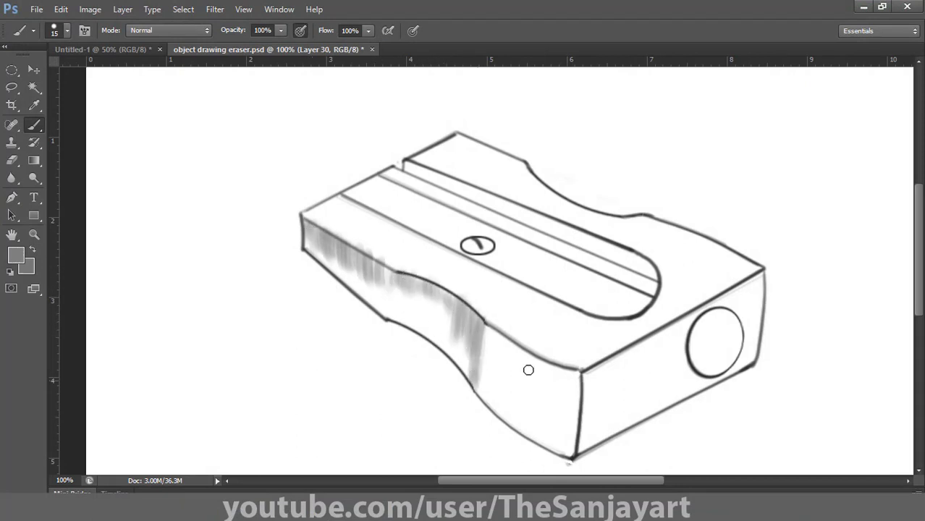
mouse_move(579, 374)
mouse_down()
mouse_move(488, 324)
mouse_move(526, 378)
mouse_move(510, 352)
mouse_up()
mouse_move(529, 391)
mouse_down()
mouse_move(518, 430)
mouse_move(552, 477)
mouse_up()
Step: Fill the near side with lighter grey strokes at brush size 30 and shade the rear strip of the top face beside the slot
key(bracketleft)
mouse_move(444, 360)
mouse_down()
mouse_move(441, 305)
mouse_move(457, 362)
mouse_up()
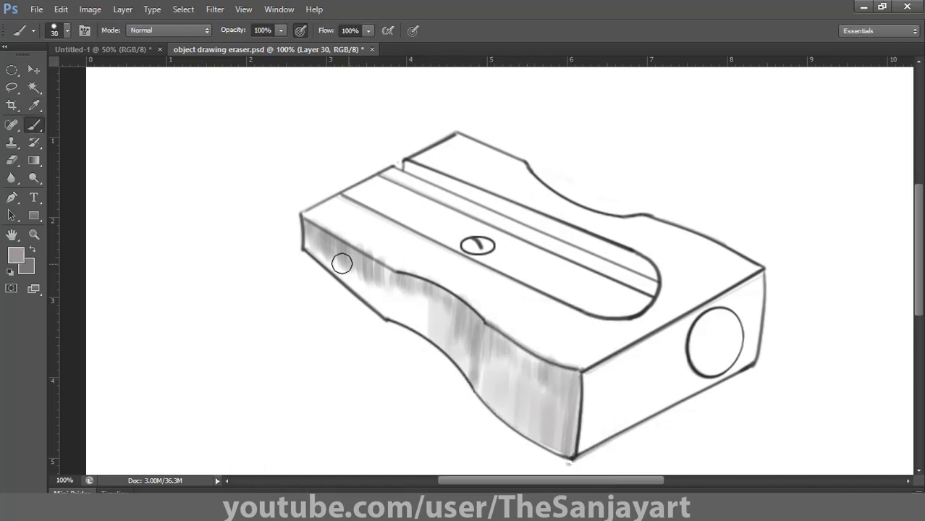
drag(319, 246, 329, 335)
mouse_move(341, 265)
mouse_down()
mouse_move(351, 404)
mouse_move(301, 416)
mouse_up()
mouse_move(378, 299)
mouse_down()
mouse_move(399, 275)
mouse_move(423, 300)
mouse_up()
mouse_move(308, 211)
mouse_down()
mouse_move(320, 196)
mouse_move(456, 262)
mouse_up()
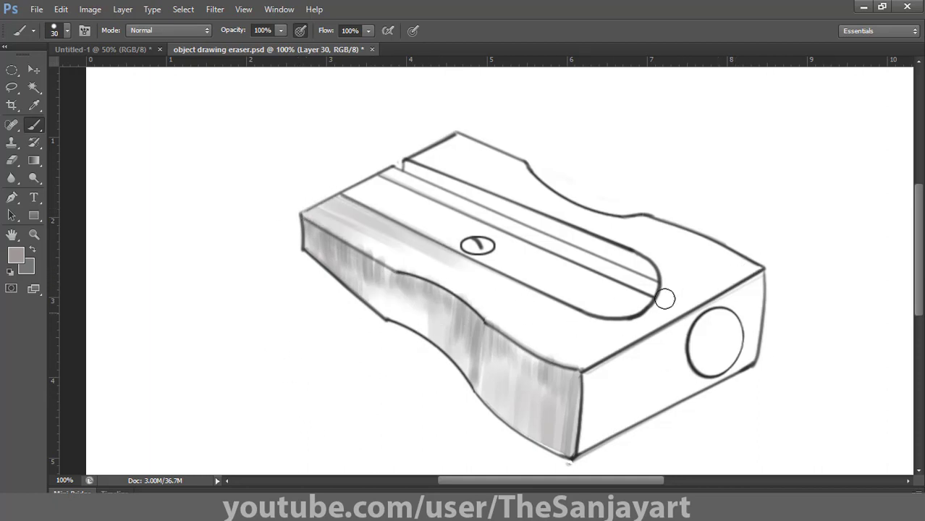
Step: Shade the slot's far inner wall in light grey, then deepen it with a darker grey at brush size 10
mouse_move(407, 165)
mouse_down()
mouse_move(528, 192)
mouse_move(451, 177)
mouse_move(658, 273)
mouse_move(588, 248)
mouse_up()
click(16, 255)
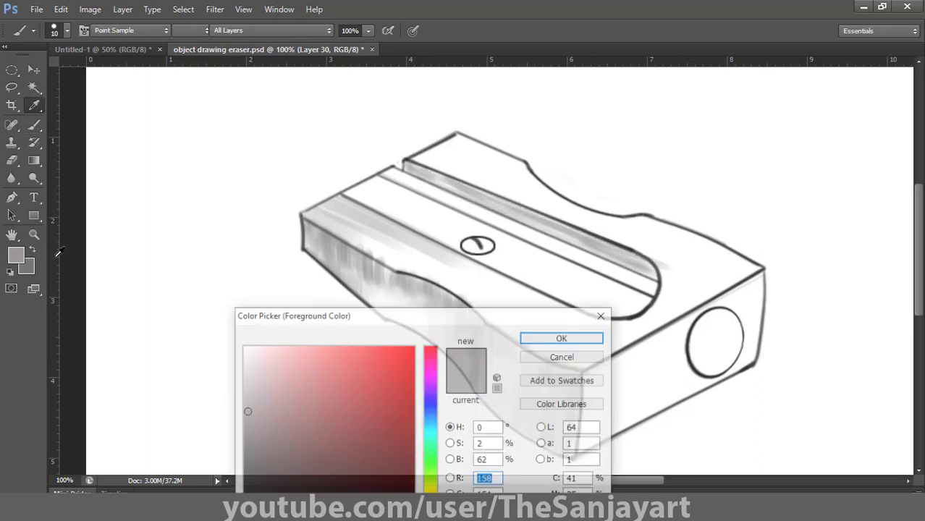
click(254, 443)
click(562, 337)
drag(407, 169, 565, 233)
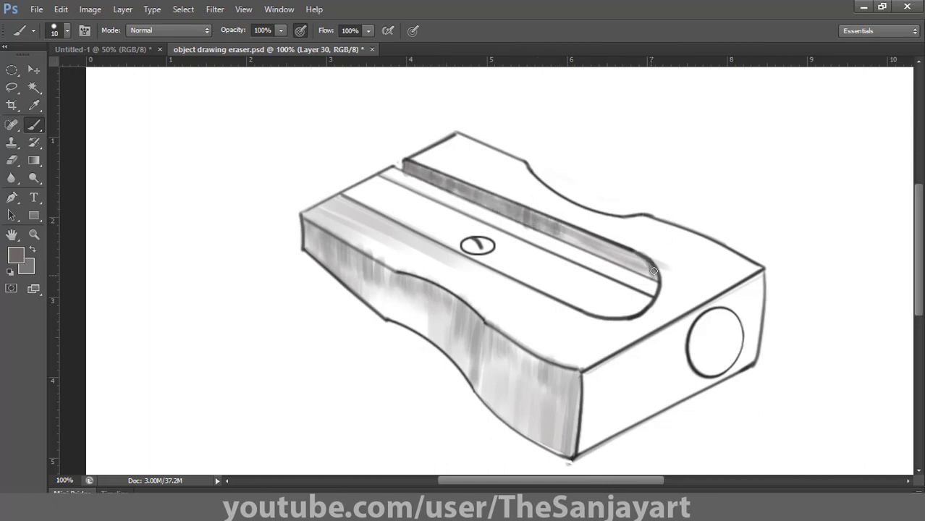
mouse_move(646, 272)
mouse_down()
mouse_move(610, 245)
mouse_move(453, 188)
mouse_up()
Step: Choose a near-black foreground colour, darken the rear part of the slot's inner wall and shade along the blade's edge line
click(16, 254)
click(249, 495)
click(564, 338)
mouse_move(407, 166)
mouse_down()
mouse_move(517, 215)
mouse_move(508, 206)
mouse_up()
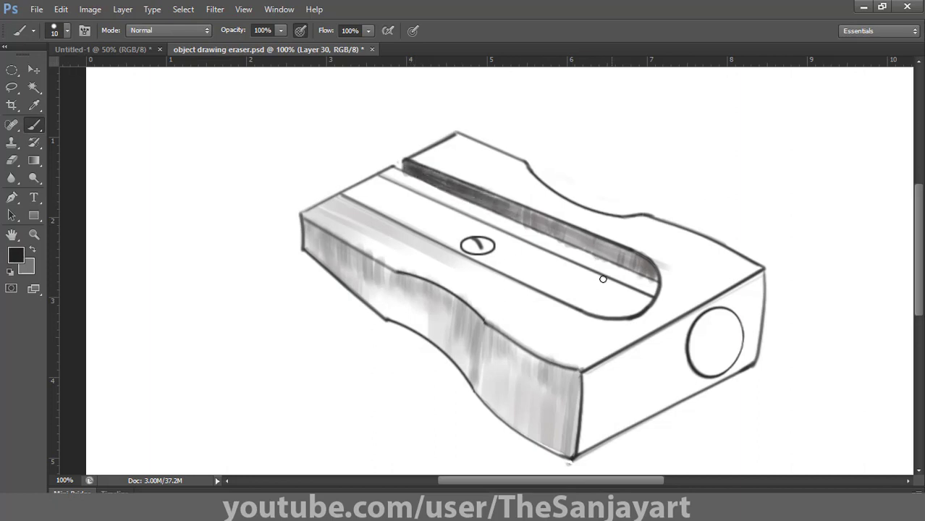
drag(380, 178, 472, 221)
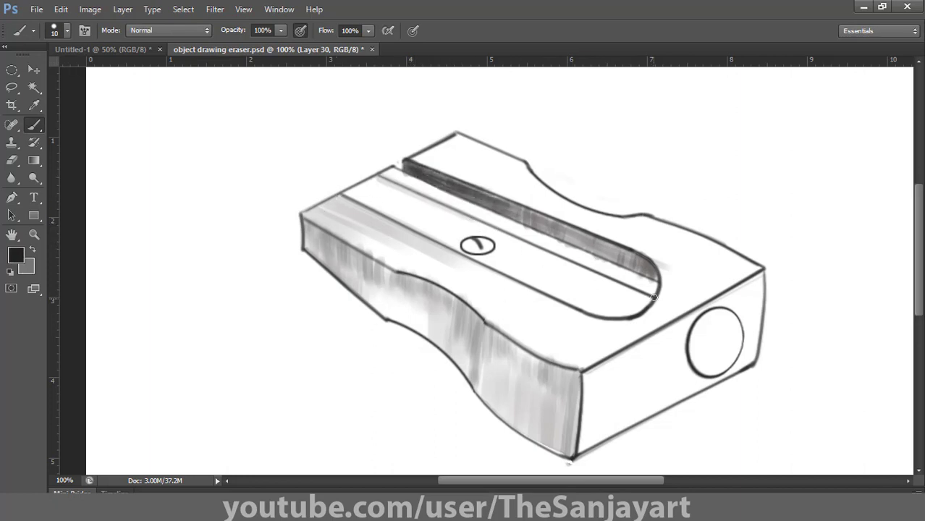
Step: Darken the two long lines bordering the blade with near-black strokes along their full length
drag(404, 189, 655, 297)
drag(345, 193, 594, 314)
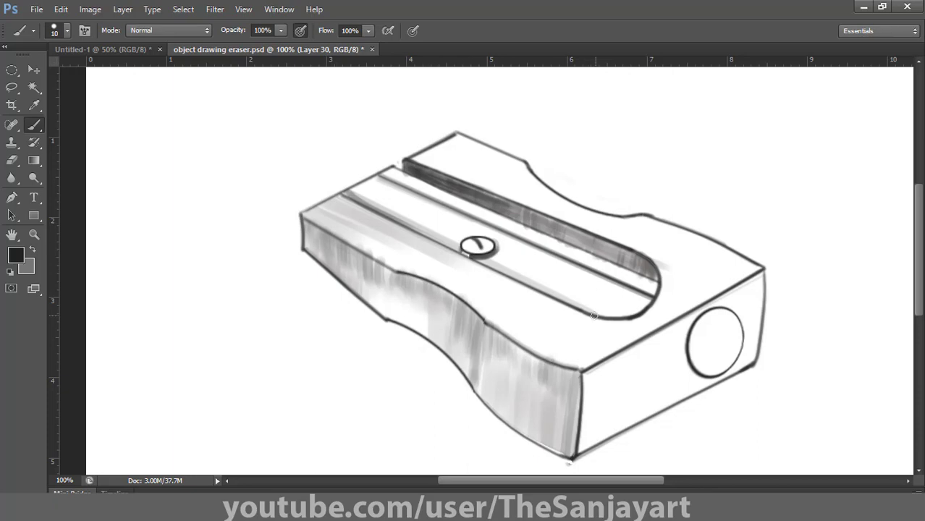
Step: Choose a mid-grey foreground colour and shade the top face's far strip and rear end at brush size 35
click(16, 255)
click(239, 413)
click(562, 336)
key(bracketright)
key(bracketright)
key(bracketright)
key(bracketright)
key(bracketright)
drag(459, 138, 538, 187)
drag(630, 227, 741, 271)
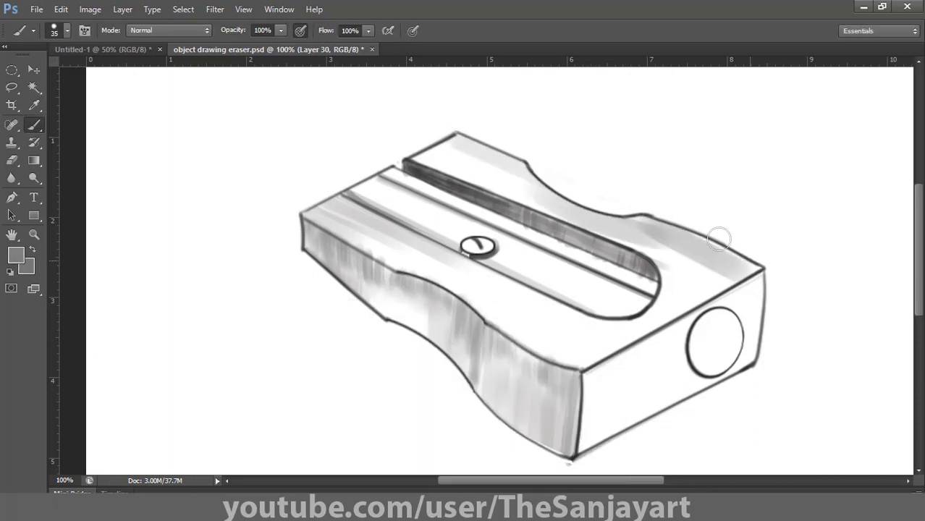
drag(681, 237, 753, 267)
drag(416, 155, 510, 181)
mouse_move(486, 140)
mouse_down()
mouse_move(444, 215)
mouse_move(384, 210)
mouse_up()
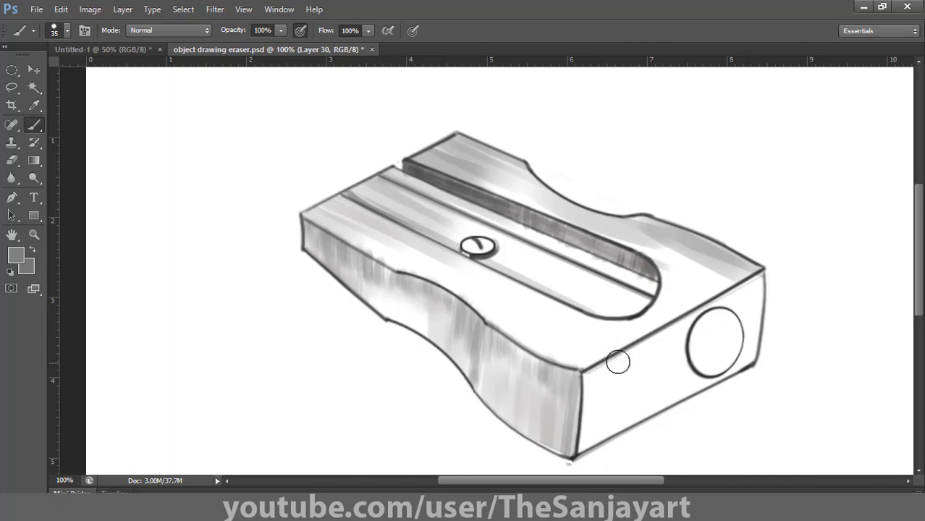
Step: Shade the sharpener's front end face with broad grey vertical strokes on both sides of the round hole
mouse_move(612, 364)
mouse_down()
mouse_move(656, 330)
mouse_move(656, 409)
mouse_up()
drag(663, 337, 637, 417)
drag(760, 281, 755, 358)
mouse_move(747, 286)
mouse_down()
mouse_move(751, 355)
mouse_move(704, 384)
mouse_up()
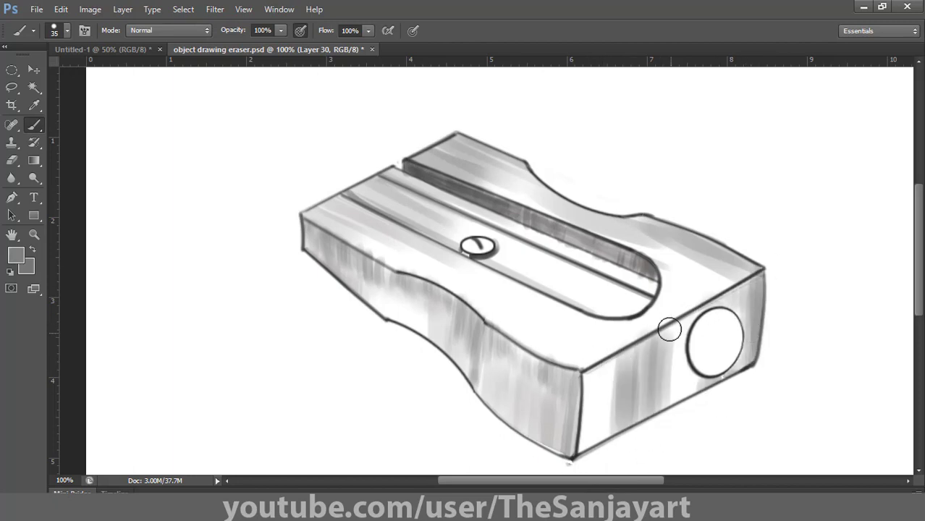
drag(669, 329, 667, 400)
Step: Choose a lighter grey foreground colour and fill the unshaded gaps on the front end face between the corner and the hole
click(16, 255)
click(243, 414)
click(563, 337)
drag(615, 367, 607, 433)
drag(684, 385, 684, 322)
Step: Choose a darker grey foreground colour, undo the last stroke and deepen the shading beneath the near side's curved top edge
click(16, 255)
click(244, 458)
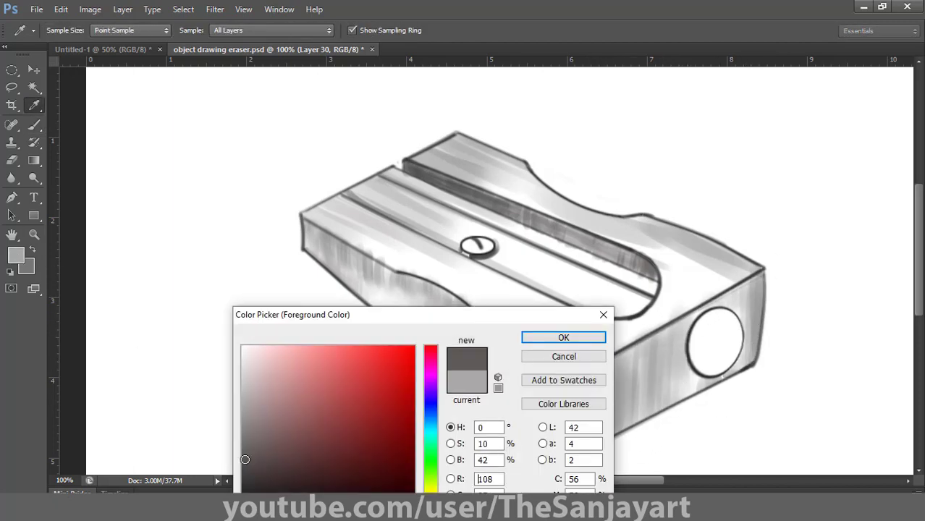
click(564, 337)
key(bracketleft)
key(bracketleft)
key(bracketleft)
key(bracketleft)
key(bracketleft)
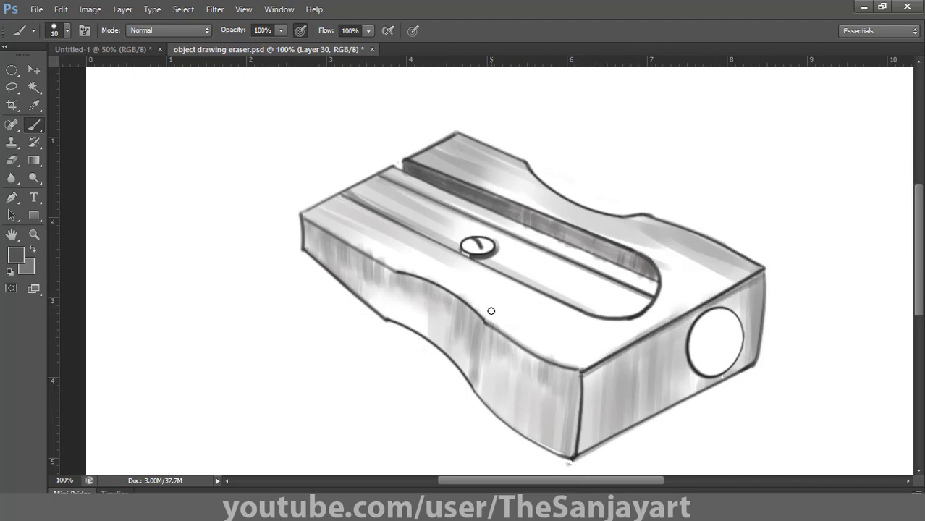
key(ctrl+z)
drag(306, 220, 399, 274)
drag(348, 251, 387, 273)
drag(388, 271, 467, 309)
mouse_move(435, 287)
mouse_down()
mouse_move(496, 333)
mouse_move(575, 372)
mouse_up()
drag(493, 332, 580, 371)
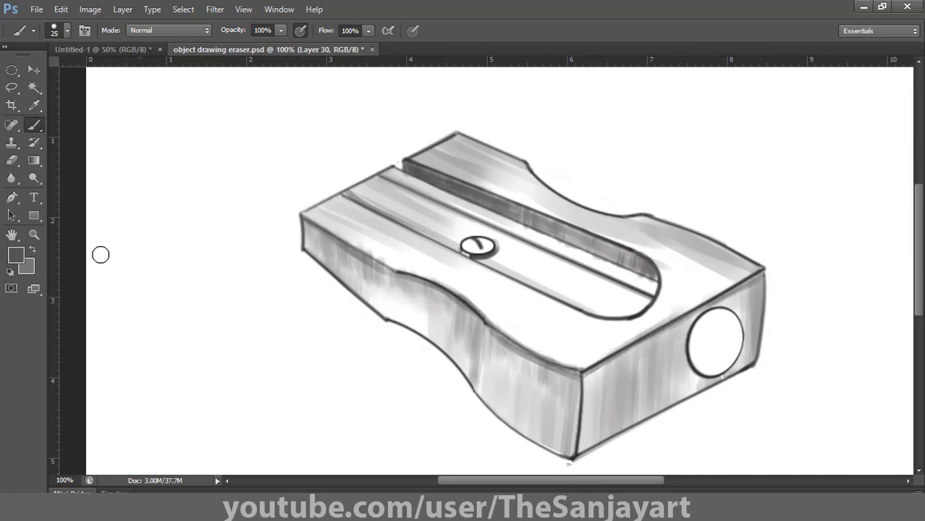
Step: Choose a lighter grey foreground colour and shade the narrow strip between the blade's far edge line and the slot wall
click(17, 256)
click(241, 409)
click(564, 337)
drag(393, 174, 617, 267)
drag(459, 203, 657, 291)
Step: Try to paint a white highlight along the blade's far edge line
click(18, 255)
click(243, 346)
click(564, 337)
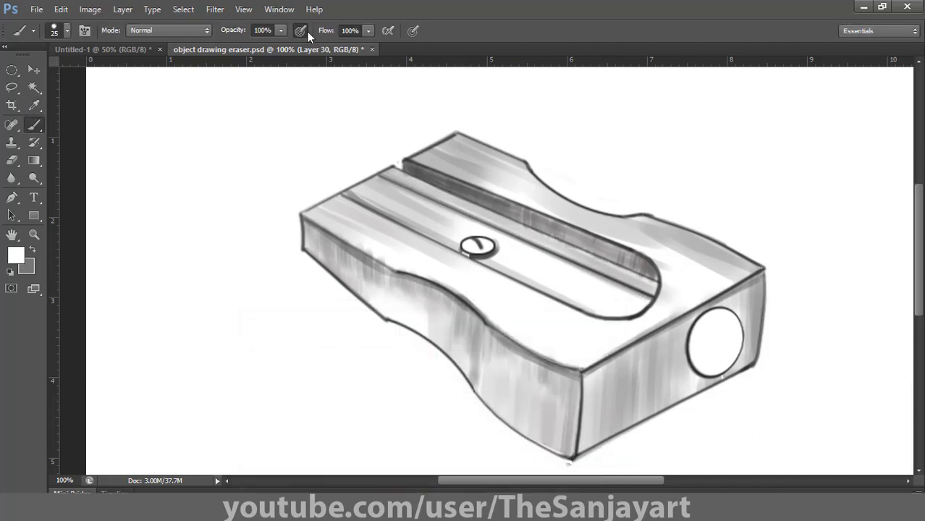
drag(393, 171, 656, 287)
key(ctrl+z)
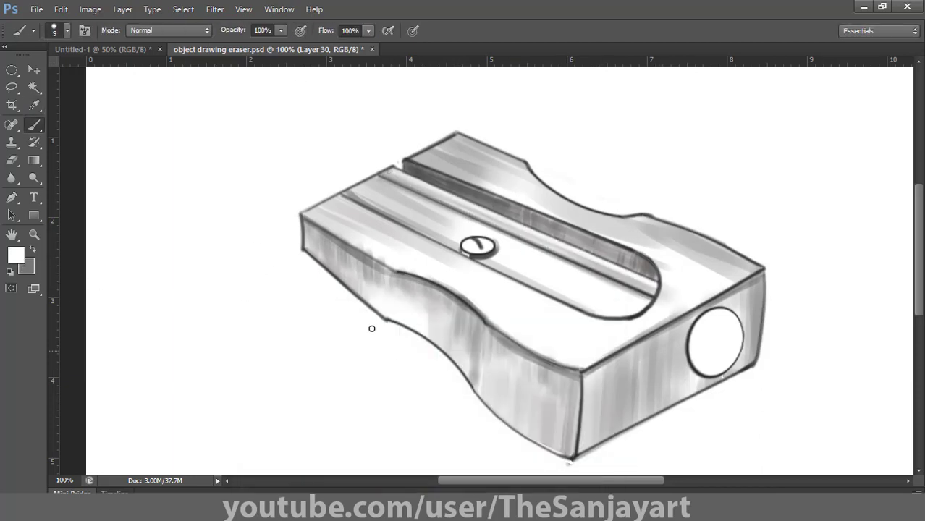
Step: Choose a very light grey foreground colour and tint the top face along its front and near edges, undoing stray strokes
click(17, 256)
click(242, 359)
click(564, 336)
drag(516, 336, 562, 359)
drag(688, 304, 592, 354)
drag(462, 301, 546, 356)
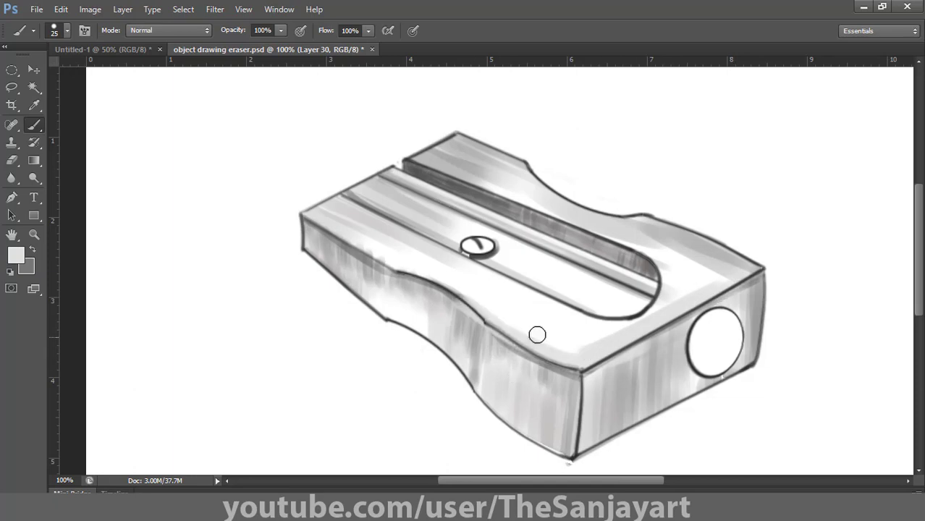
key(ctrl+z)
drag(312, 224, 416, 277)
key(ctrl+z)
Step: Choose a mid-grey foreground colour
click(18, 256)
click(242, 406)
click(536, 337)
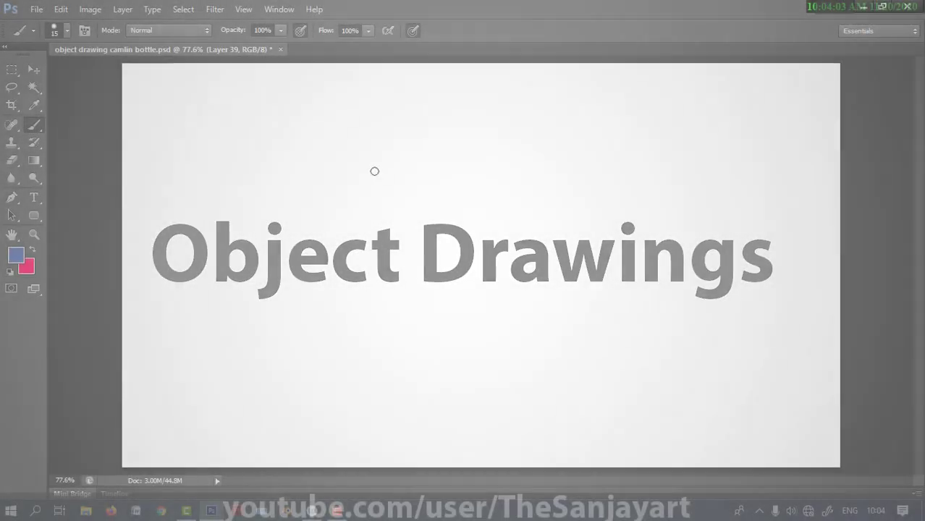
Step: Sketch a mug's wide rim ellipse in blue with a vertical centre axis and two straight vertical sides
drag(374, 170, 446, 196)
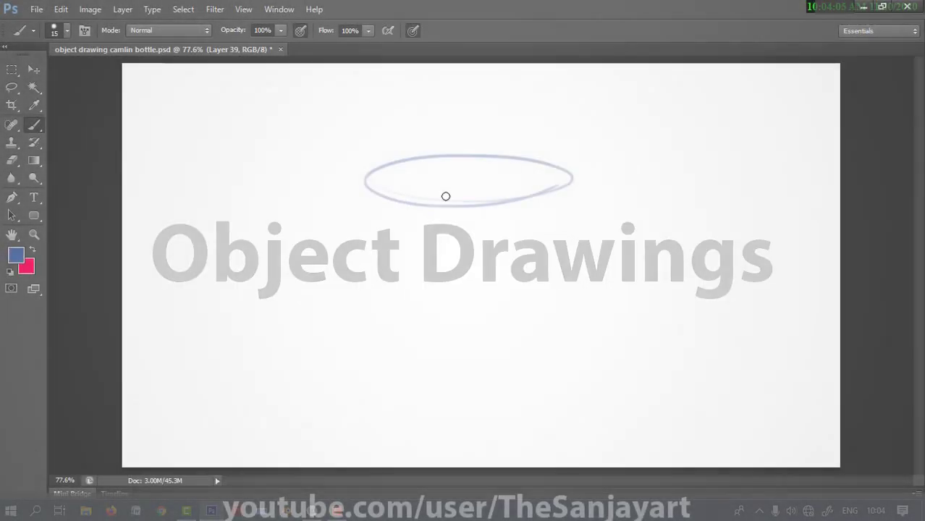
drag(464, 127, 463, 407)
drag(365, 181, 366, 395)
drag(573, 179, 573, 369)
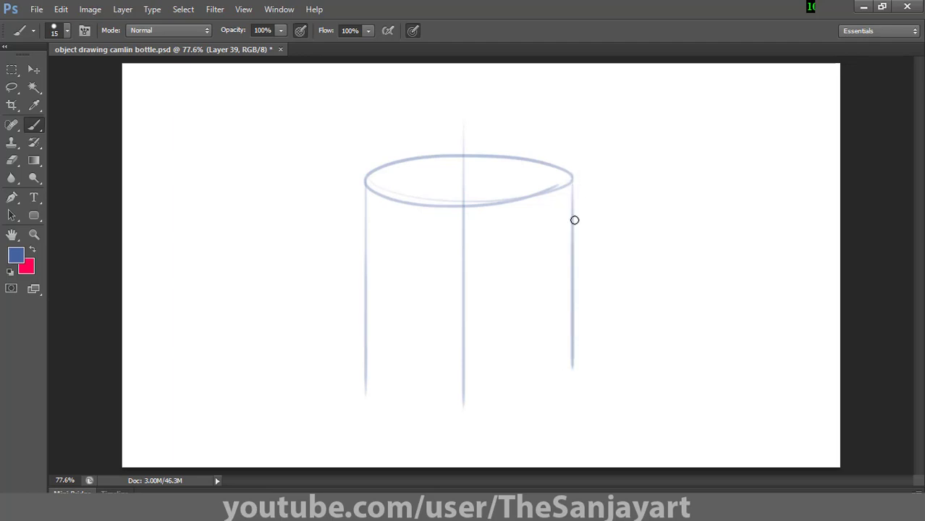
drag(574, 220, 571, 394)
Step: Sketch the base ellipse between the mug's two sides and reinforce its front curve
mouse_move(395, 371)
mouse_down()
mouse_move(359, 384)
mouse_move(555, 409)
mouse_up()
drag(365, 383, 507, 411)
drag(573, 393, 508, 414)
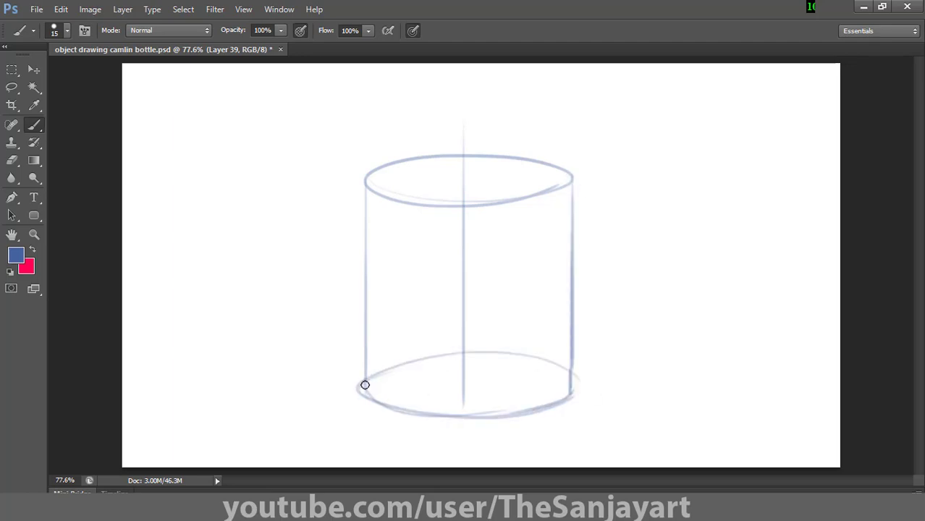
drag(365, 385, 375, 384)
Step: Add light guides for the handle: a horizontal line and ellipse at mid-height, lines through the rim's centre, and a horizontal line below the rim
drag(297, 296, 629, 296)
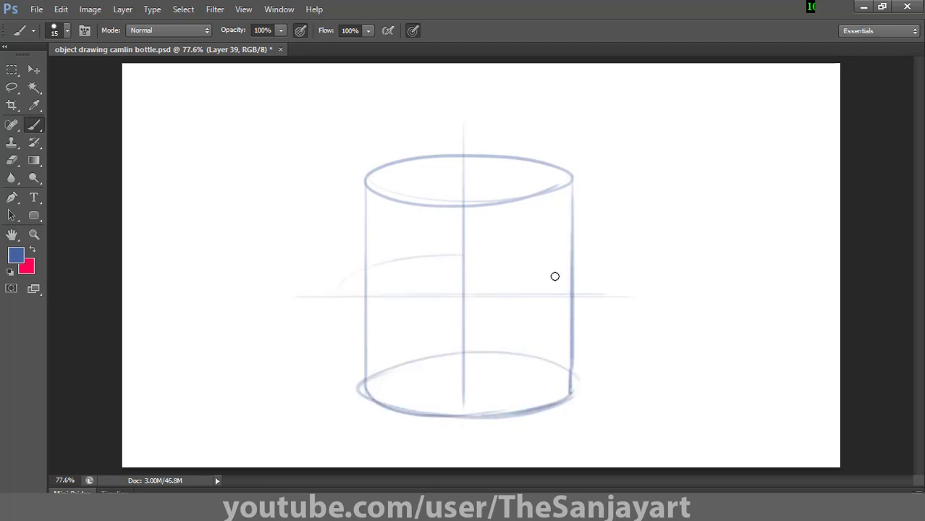
mouse_move(566, 182)
mouse_down()
mouse_move(441, 181)
mouse_move(509, 190)
mouse_up()
drag(407, 224, 399, 226)
drag(346, 182, 716, 183)
drag(347, 233, 423, 232)
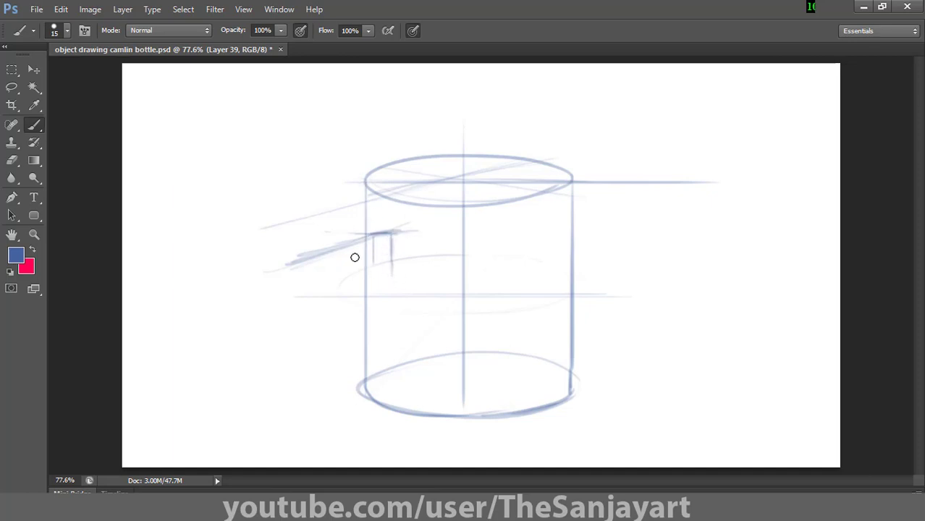
Step: Block in the handle with a slanted top bar, a short vertical attachment on the body and a long vertical grip
mouse_move(312, 234)
mouse_down()
mouse_move(392, 232)
mouse_move(337, 264)
mouse_up()
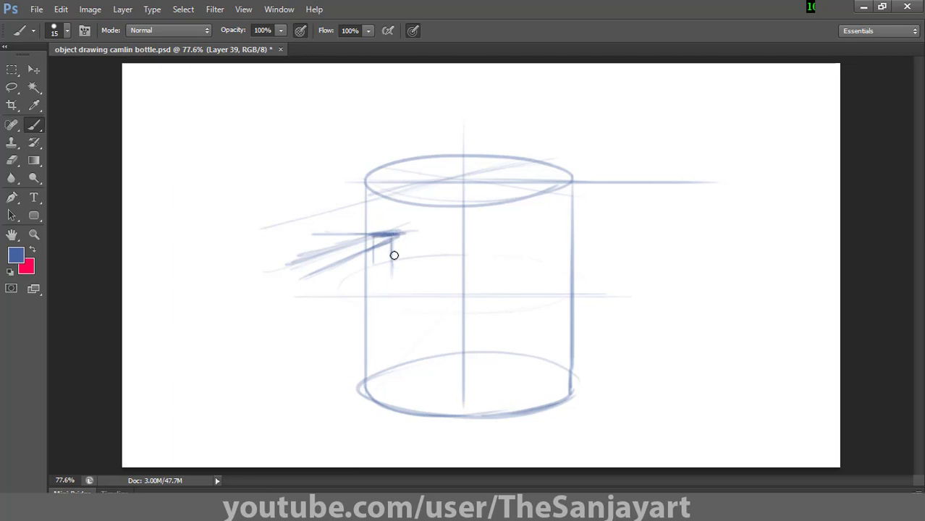
drag(393, 234, 395, 279)
mouse_move(368, 239)
mouse_down()
mouse_move(296, 265)
mouse_move(348, 259)
mouse_up()
drag(347, 259, 347, 337)
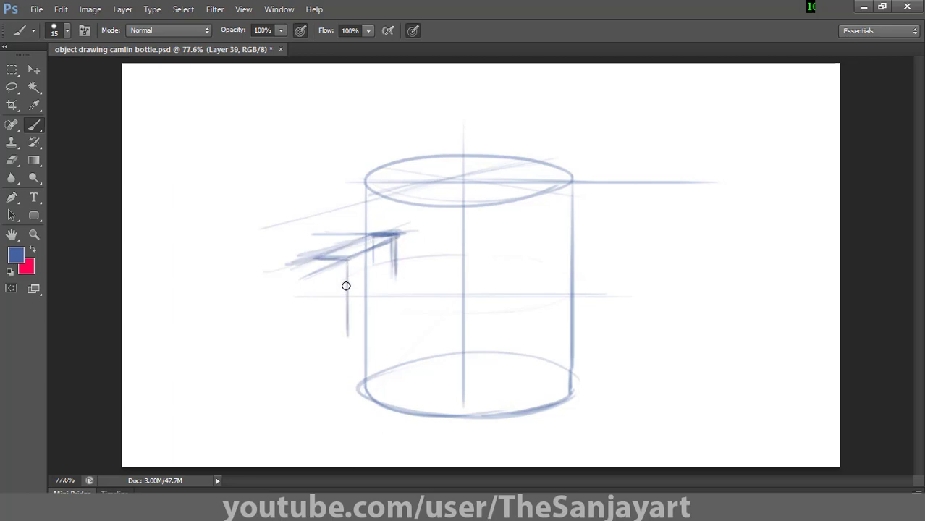
drag(343, 258, 343, 291)
drag(322, 258, 321, 348)
drag(346, 258, 397, 242)
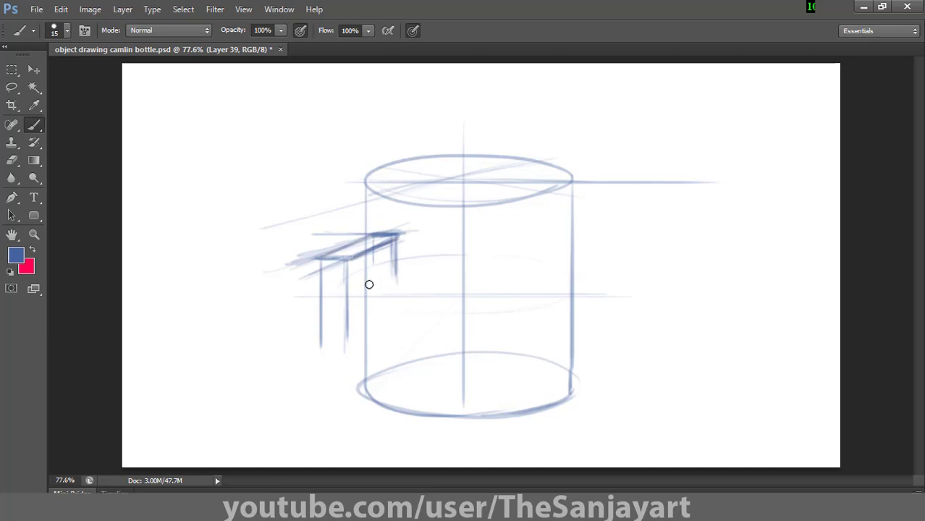
Step: Close the lower end of the handle's grip with a horizontal line and reinforce the grip's top edge
drag(365, 306, 448, 244)
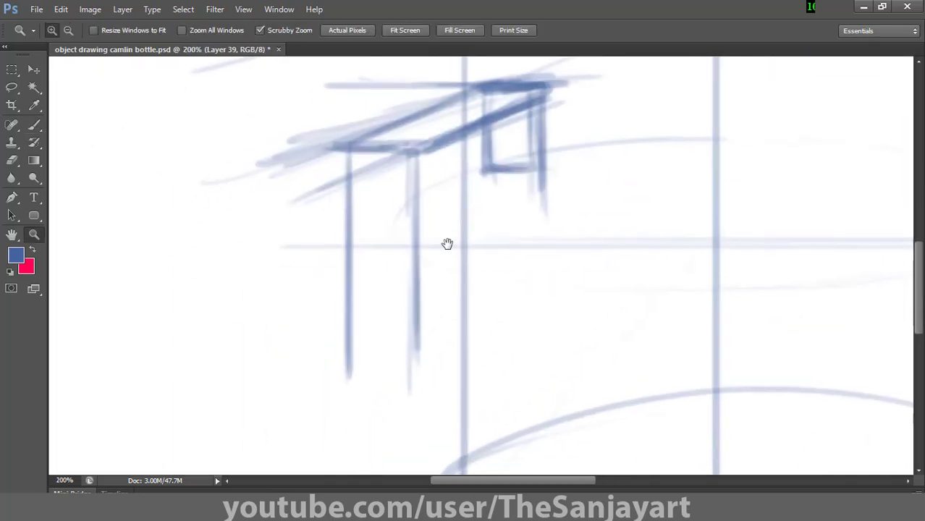
drag(347, 360, 420, 358)
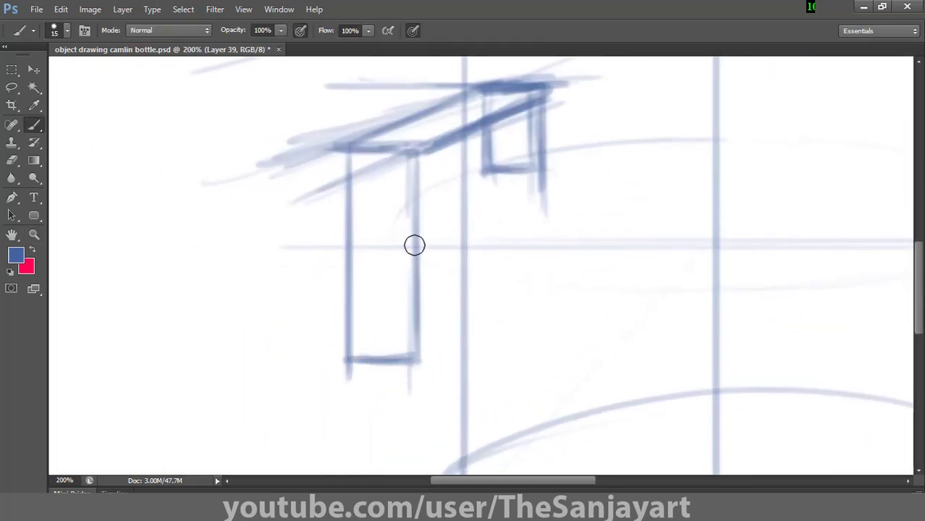
drag(343, 145, 410, 151)
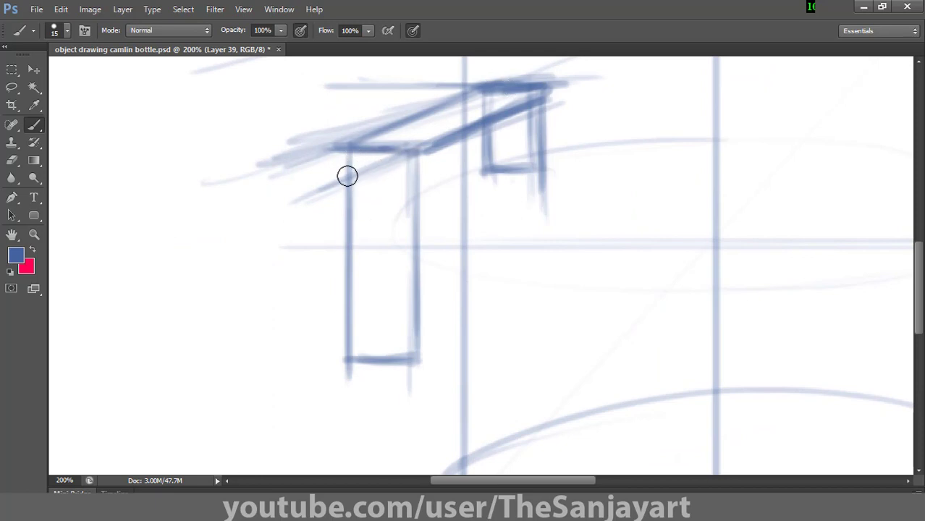
Step: Redraw the grip's sides with a rounded lower end and curve its upper bend into the slanted top bar
drag(347, 176, 344, 339)
drag(344, 339, 381, 362)
drag(414, 176, 409, 339)
drag(344, 340, 419, 355)
drag(417, 205, 471, 132)
drag(353, 181, 404, 126)
mouse_move(353, 182)
mouse_down()
mouse_move(368, 147)
mouse_move(481, 96)
mouse_up()
Step: Redraw the handle's attachment piece with heavier sides and a rounded lower end
drag(539, 108, 543, 152)
drag(484, 123, 481, 166)
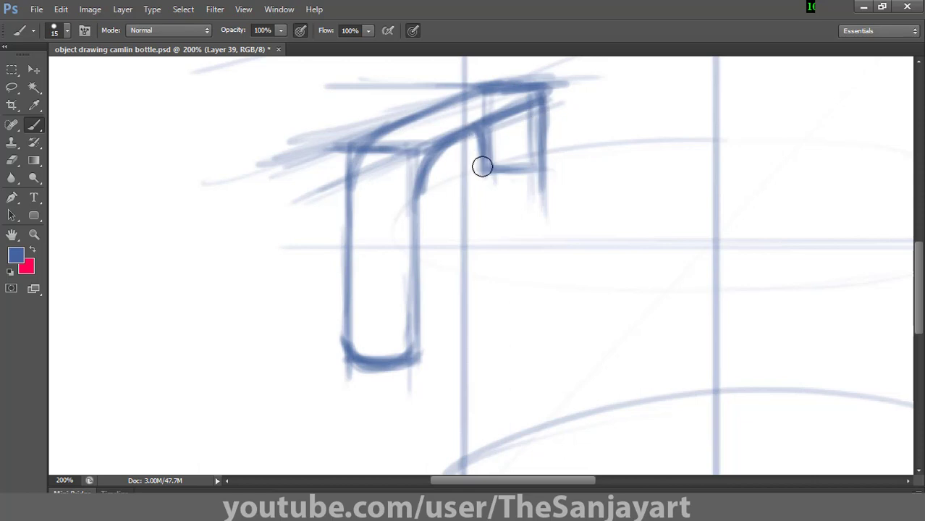
drag(539, 94, 542, 154)
drag(536, 171, 494, 174)
Step: Reinforce the mug's front base curve and the vertical side opposite the handle with heavier blue lines
double_click(11, 234)
key(b)
drag(365, 381, 522, 413)
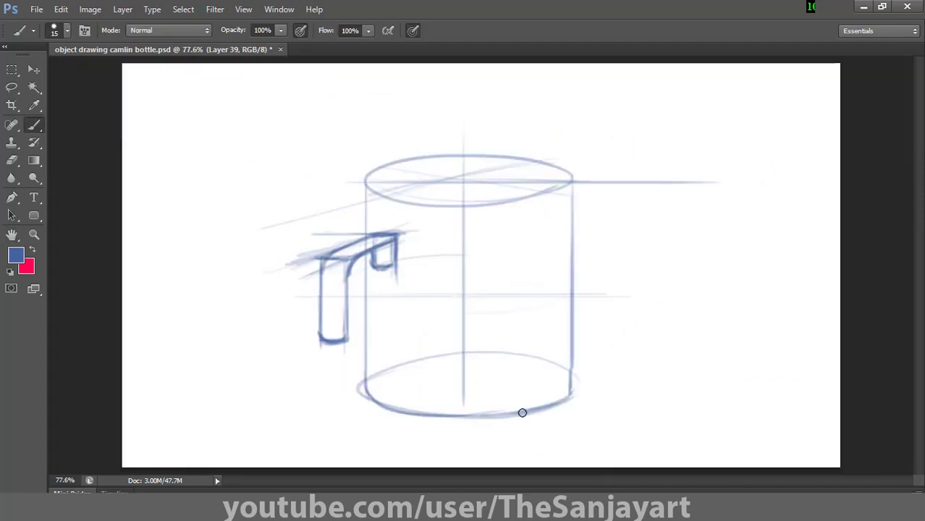
drag(414, 419, 559, 404)
drag(573, 179, 572, 397)
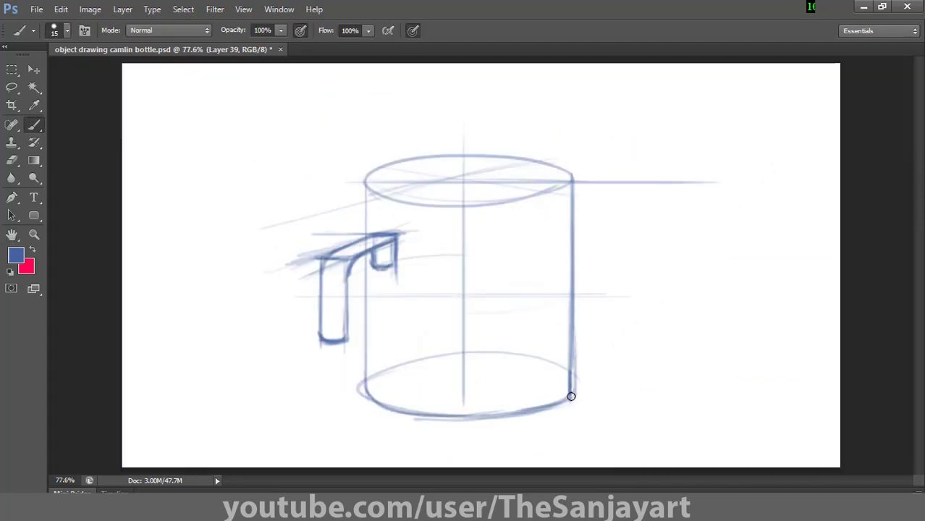
mouse_move(380, 407)
mouse_down()
mouse_move(575, 399)
mouse_move(407, 406)
mouse_up()
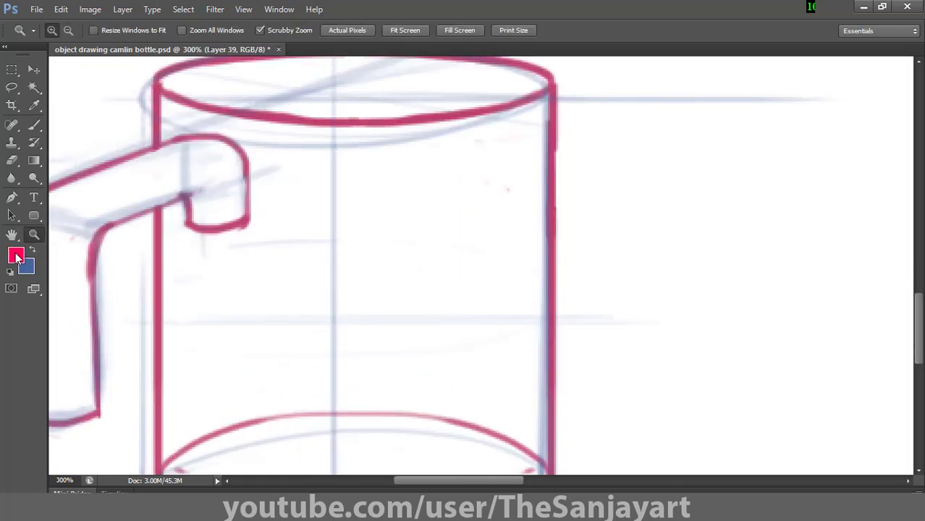
Step: Choose a muted crimson foreground colour and shade the handle's grip and attachment piece with soft vertical strokes
click(16, 255)
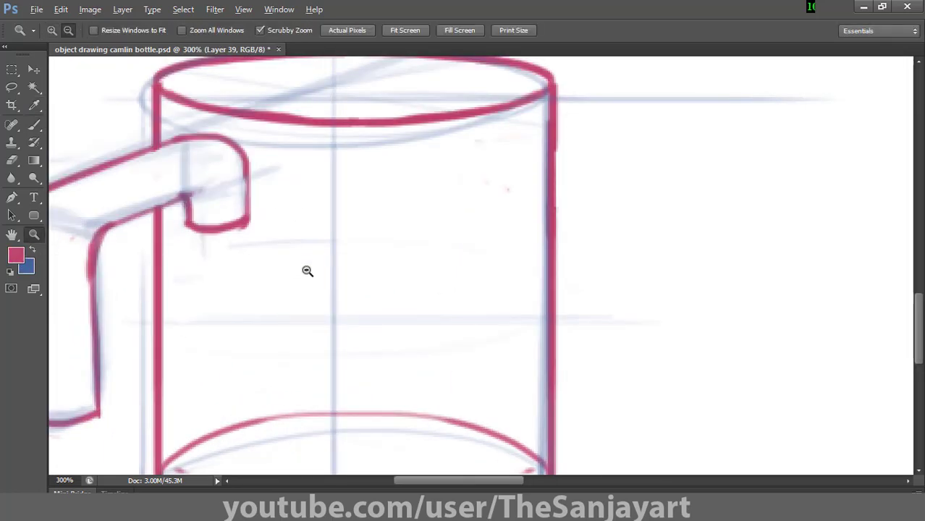
alt+click(308, 271)
key(b)
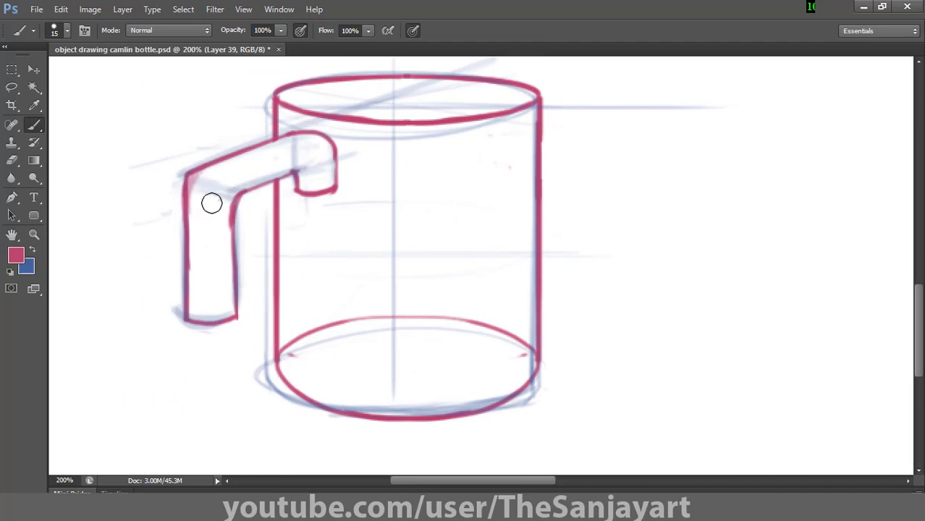
mouse_move(228, 289)
mouse_down()
mouse_move(208, 199)
mouse_move(203, 305)
mouse_move(192, 319)
mouse_up()
drag(307, 167, 304, 190)
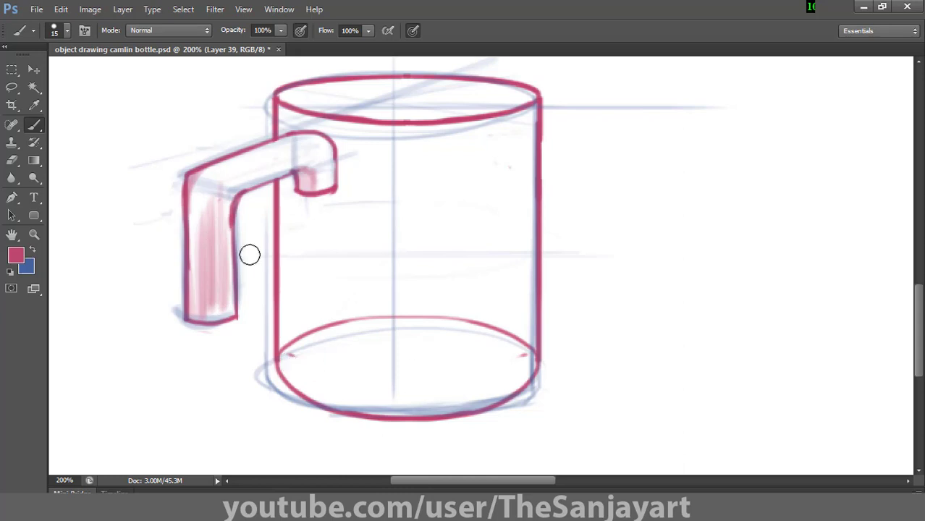
mouse_move(224, 205)
mouse_down()
mouse_move(229, 283)
mouse_move(203, 316)
mouse_up()
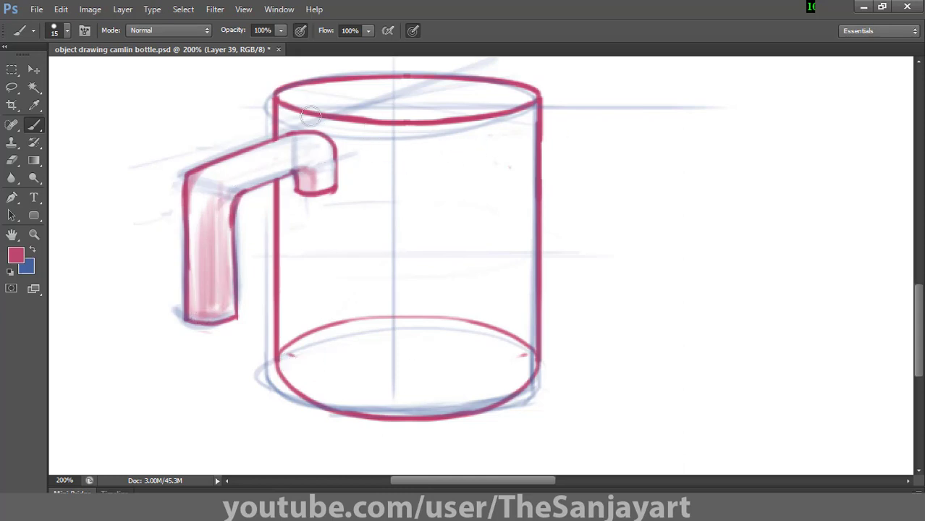
Step: Shade both sides of the mug's body and the inside of its rim with vertical crimson strokes, leaving the middle white
mouse_move(319, 192)
mouse_down()
mouse_move(316, 357)
mouse_move(283, 189)
mouse_move(300, 198)
mouse_move(304, 355)
mouse_move(319, 402)
mouse_up()
drag(358, 139, 362, 435)
mouse_move(362, 435)
mouse_down()
mouse_move(362, 196)
mouse_move(304, 326)
mouse_move(344, 409)
mouse_up()
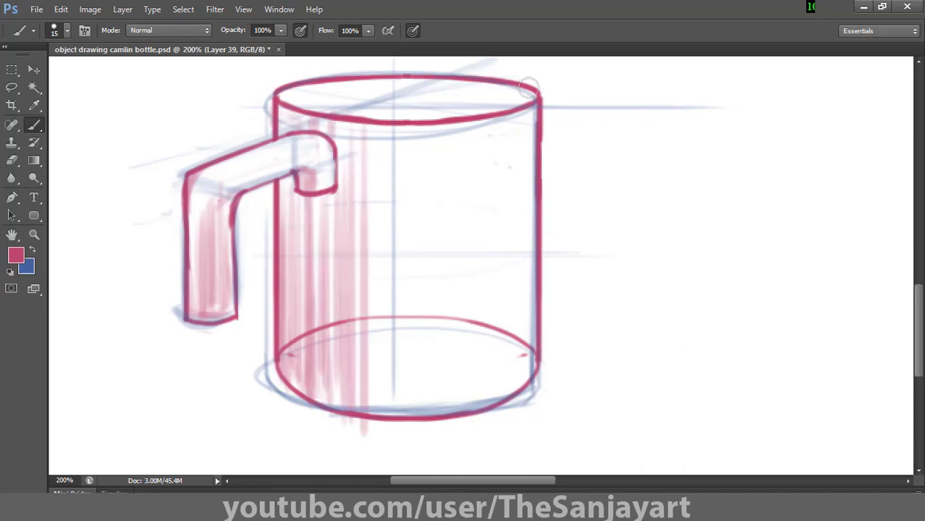
mouse_move(529, 87)
mouse_down()
mouse_move(506, 109)
mouse_move(488, 76)
mouse_move(470, 77)
mouse_move(470, 122)
mouse_move(501, 109)
mouse_move(517, 72)
mouse_move(483, 96)
mouse_move(445, 79)
mouse_move(434, 109)
mouse_move(409, 102)
mouse_move(516, 138)
mouse_move(523, 118)
mouse_move(518, 110)
mouse_move(502, 231)
mouse_move(517, 397)
mouse_move(488, 351)
mouse_move(506, 184)
mouse_move(529, 215)
mouse_move(496, 379)
mouse_up()
Step: Examine the shaded mug drawing up close and on the whole canvas
double_click(12, 234)
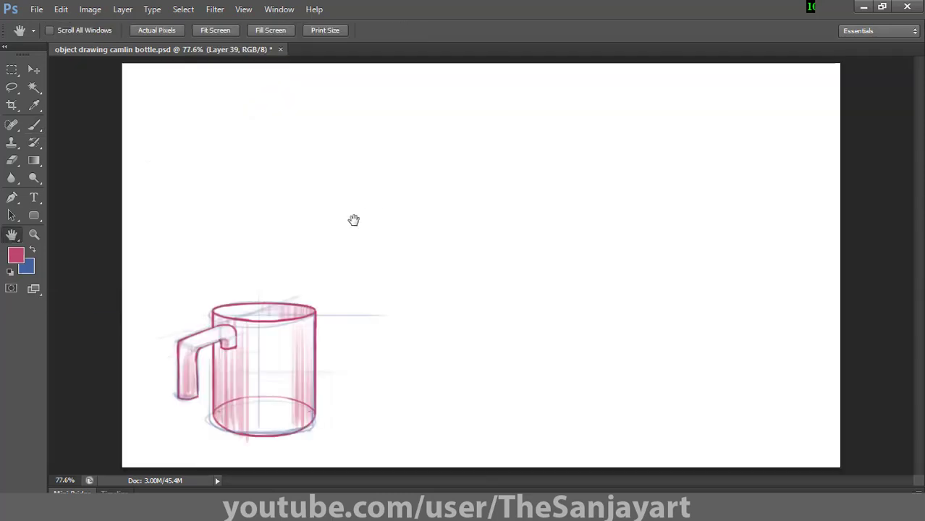
key(z)
alt+click(334, 393)
click(335, 392)
click(334, 392)
click(335, 392)
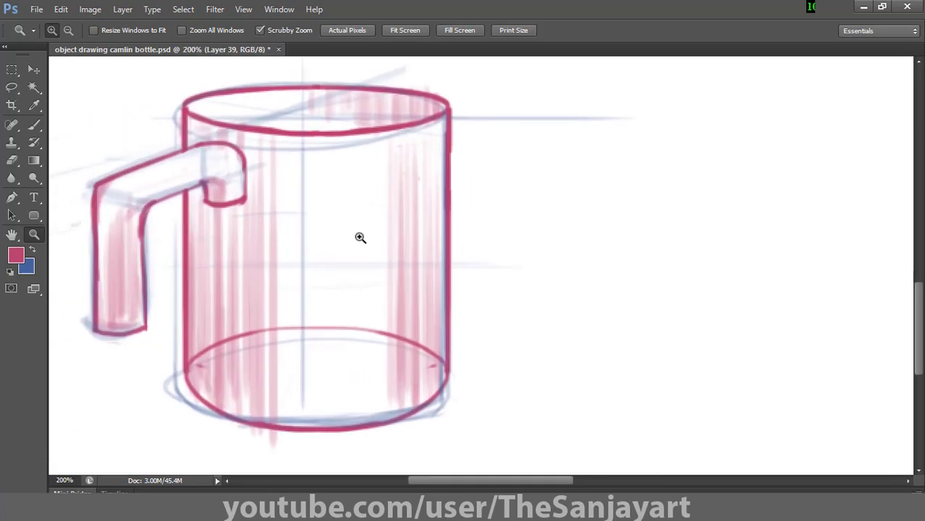
right_click(364, 187)
click(395, 194)
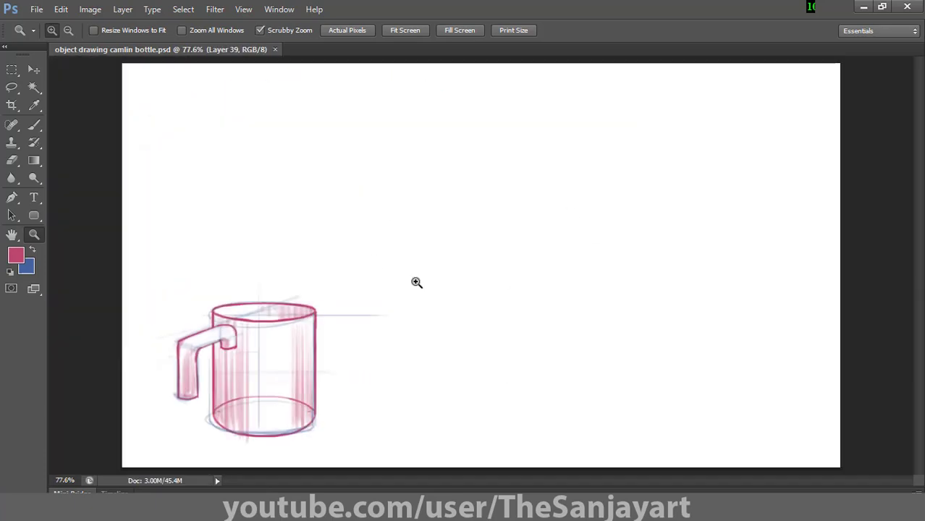
Step: Sketch a drinking glass in light blue beside the mug: an elliptical rim, a vertical centre axis and tapering upper sides
key(b)
key(x)
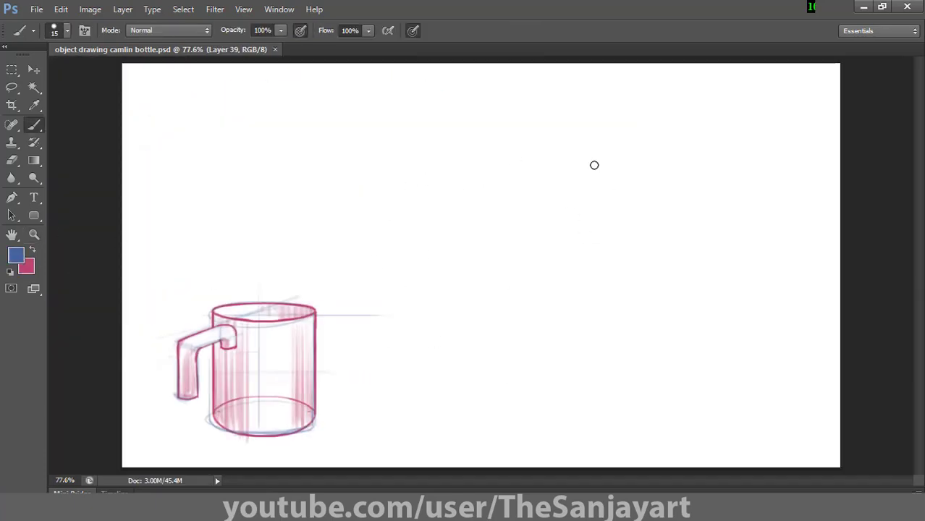
mouse_move(595, 165)
mouse_down()
mouse_move(458, 215)
mouse_move(468, 193)
mouse_move(423, 178)
mouse_move(640, 181)
mouse_move(407, 202)
mouse_move(575, 220)
mouse_move(479, 224)
mouse_up()
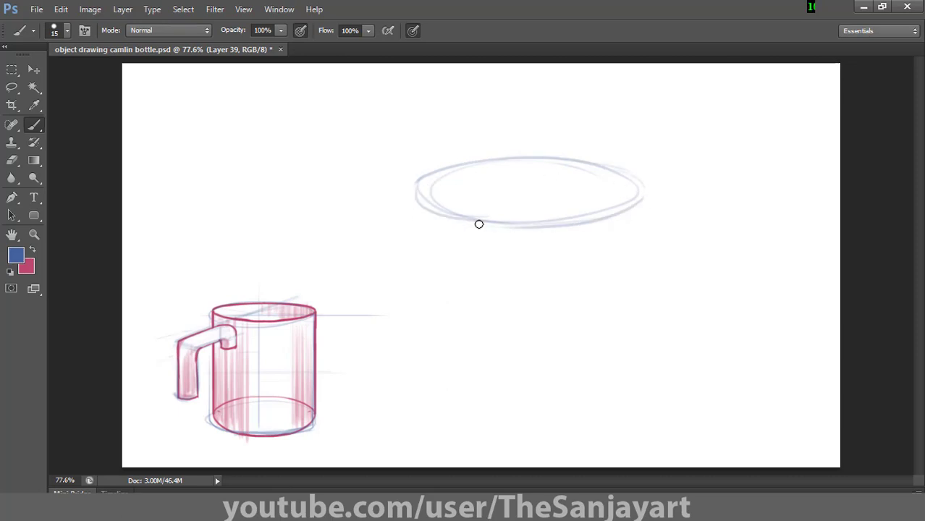
drag(519, 162, 518, 436)
drag(418, 190, 439, 323)
drag(644, 176, 634, 277)
drag(637, 207, 617, 310)
Step: Sketch the curved edge around the glass's middle and the sides of its narrower lower section
drag(436, 280, 614, 297)
mouse_move(423, 286)
mouse_down()
mouse_move(633, 303)
mouse_move(445, 317)
mouse_up()
drag(431, 275, 492, 319)
mouse_move(624, 275)
mouse_down()
mouse_move(552, 320)
mouse_move(470, 324)
mouse_move(475, 378)
mouse_up()
drag(609, 300, 589, 376)
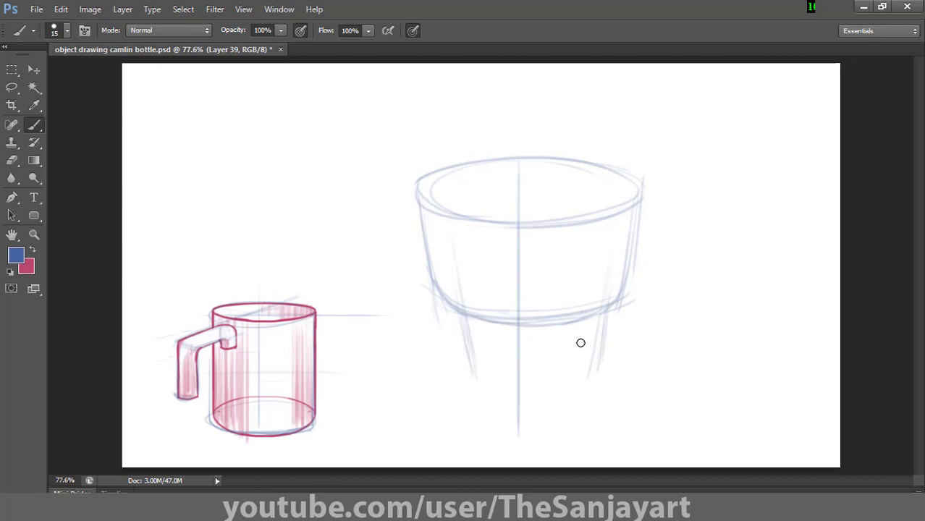
Step: Sketch the glass's curved base with angled lower corners, and add the inner arc below the rim
drag(457, 355, 557, 364)
mouse_move(599, 325)
mouse_down()
mouse_move(602, 362)
mouse_move(464, 378)
mouse_up()
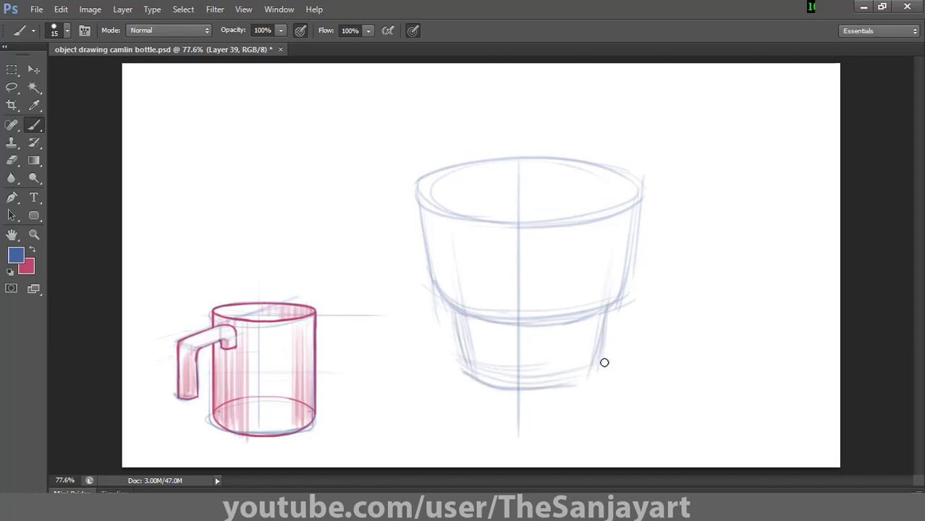
drag(605, 363, 493, 367)
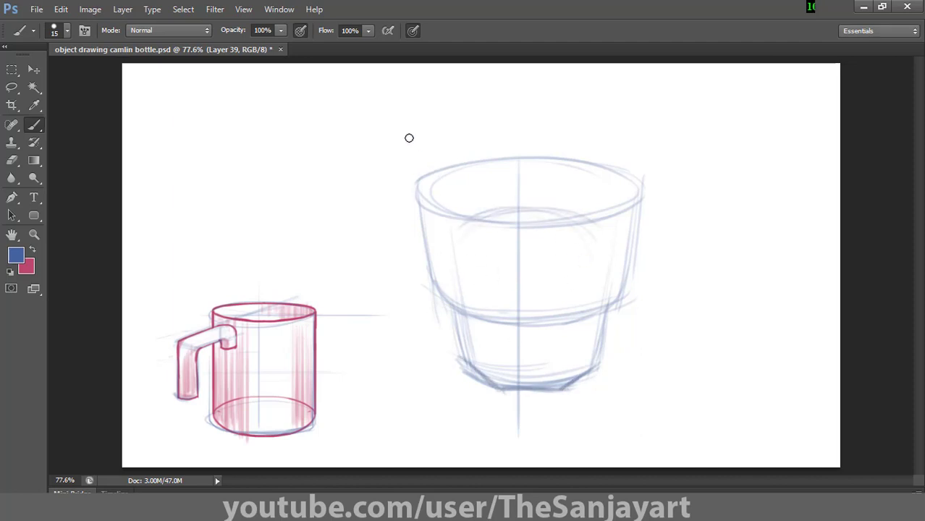
Step: Draw long converging guide lines along both sides of the glass, extending above the rim and below the base
drag(401, 92, 469, 443)
mouse_move(627, 247)
mouse_down()
mouse_move(648, 144)
mouse_move(596, 443)
mouse_up()
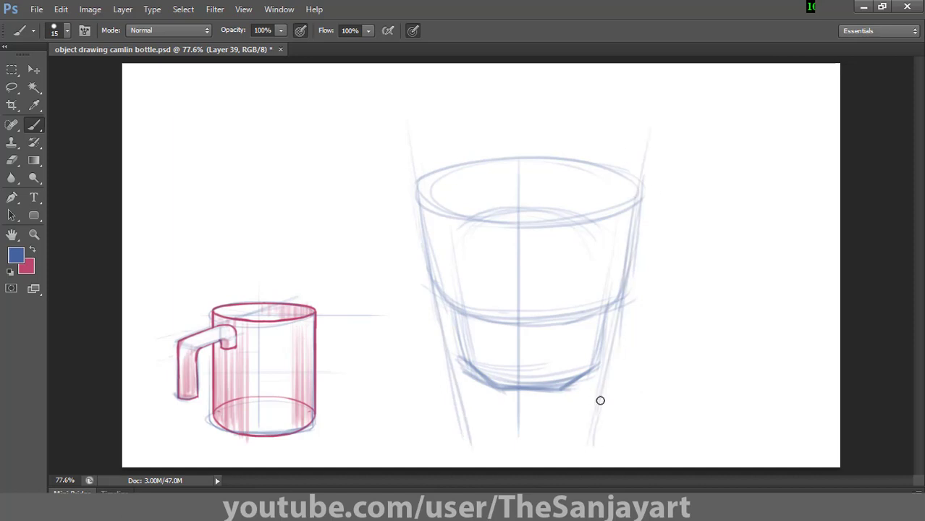
drag(646, 164, 596, 428)
mouse_move(423, 207)
mouse_down()
mouse_move(546, 222)
mouse_move(638, 202)
mouse_move(569, 162)
mouse_move(632, 185)
mouse_up()
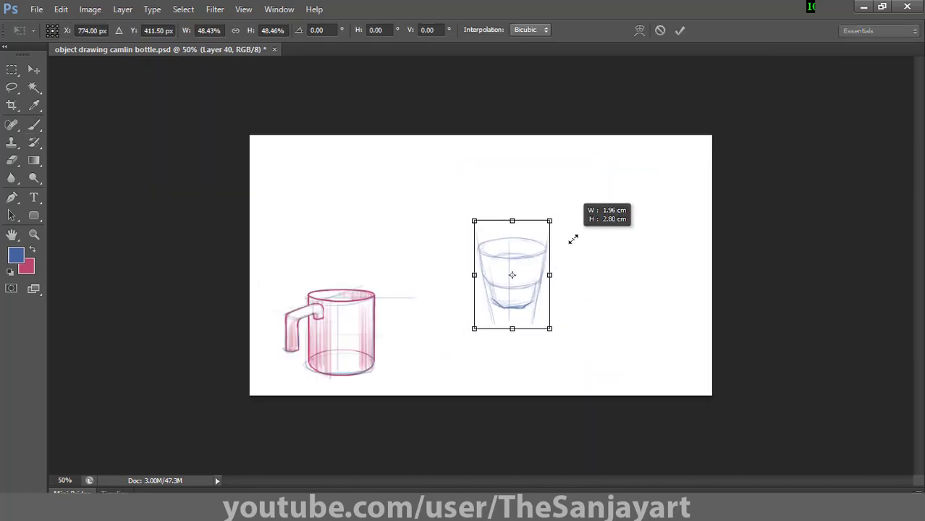
Step: Scale the glass sketch down to about half its size and place it directly above the mug
drag(572, 242, 330, 181)
key(Return)
key(m)
key(z)
alt+click(341, 219)
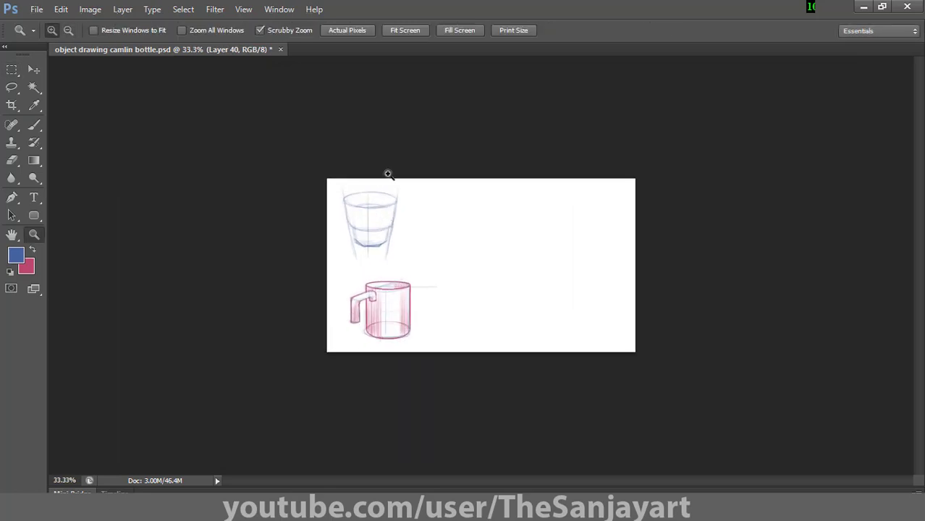
click(389, 175)
alt+click(319, 215)
double_click(12, 234)
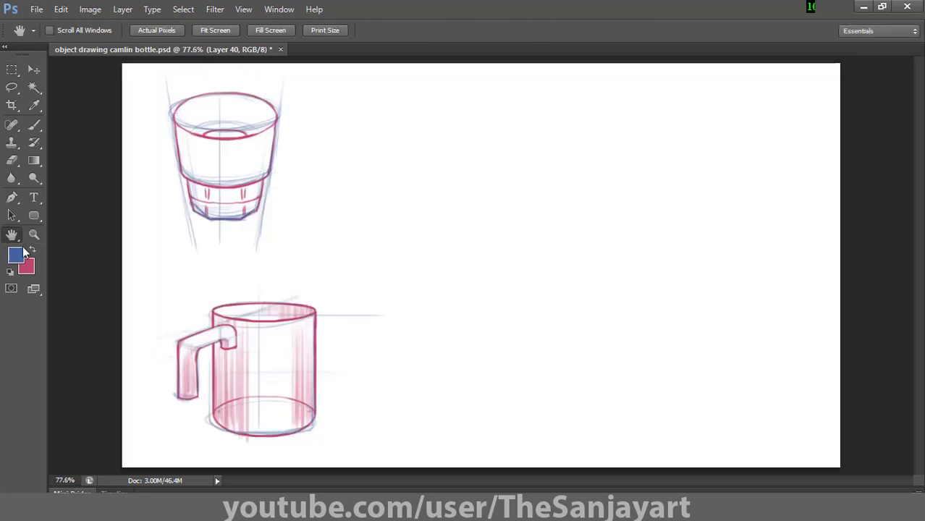
Step: Add vertical blue construction lines through the glass's centre and strengthen the front curve of its rim
key(z)
click(341, 233)
key(b)
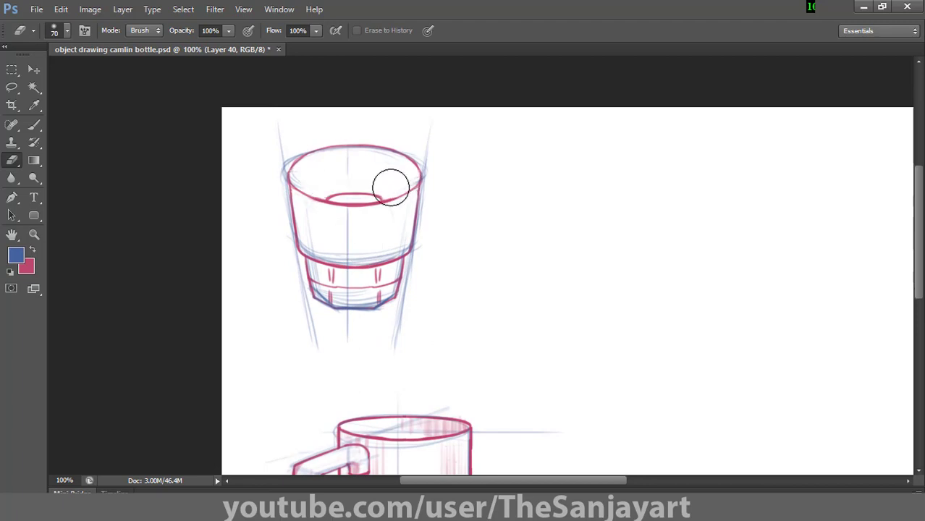
mouse_move(303, 187)
mouse_down()
mouse_move(409, 187)
mouse_move(388, 194)
mouse_move(360, 326)
mouse_up()
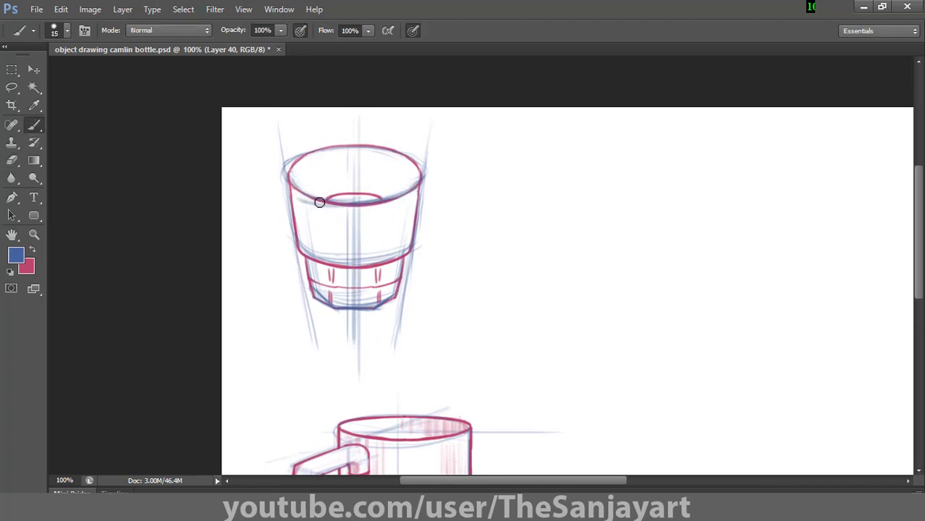
double_click(11, 235)
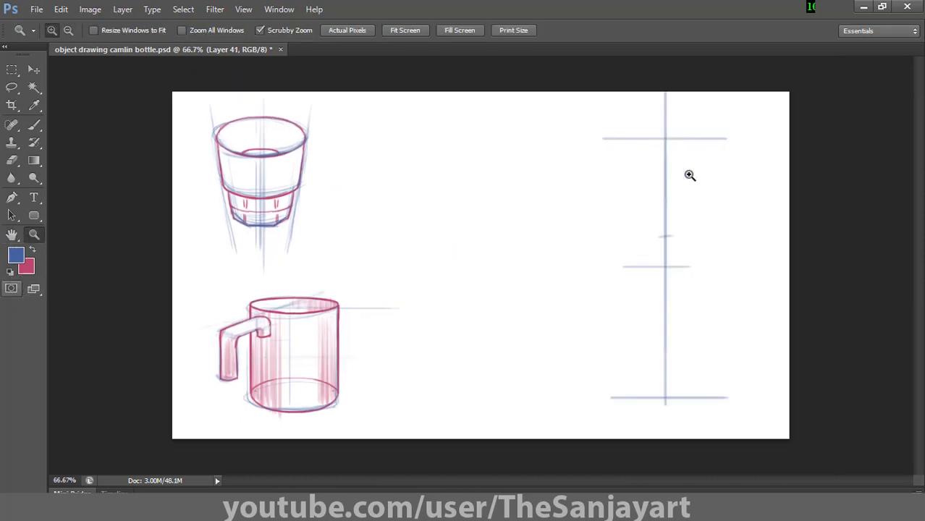
Step: Sketch a funnel around the upper part of the new vertical axis, with a flat elliptical rim and sides converging to a spout
click(690, 176)
key(b)
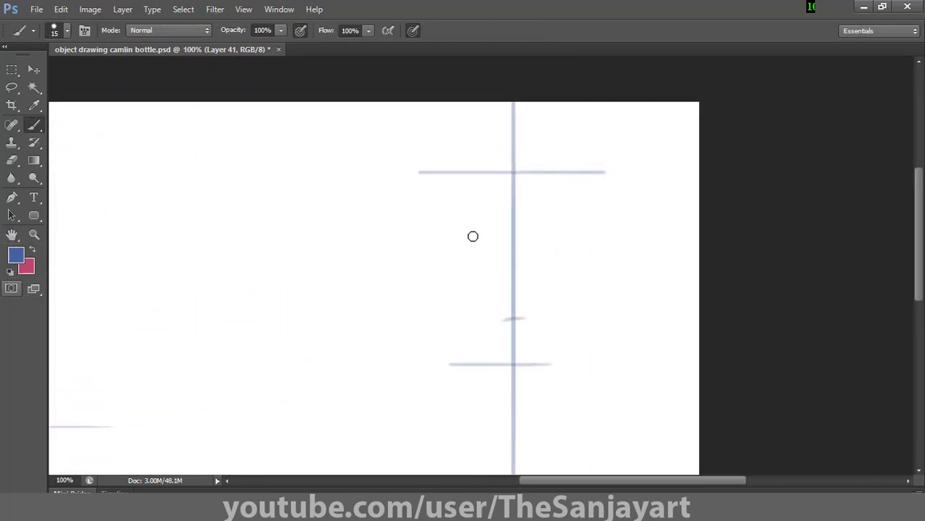
mouse_move(440, 156)
mouse_down()
mouse_move(585, 182)
mouse_move(607, 176)
mouse_move(426, 167)
mouse_move(570, 161)
mouse_move(609, 176)
mouse_move(430, 167)
mouse_move(580, 183)
mouse_up()
drag(440, 202, 468, 257)
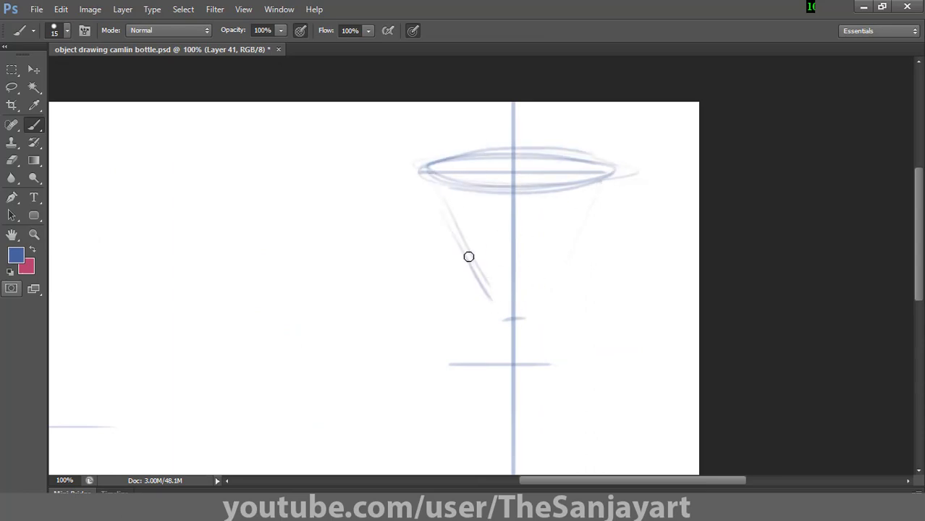
drag(433, 188, 487, 293)
drag(620, 161, 588, 234)
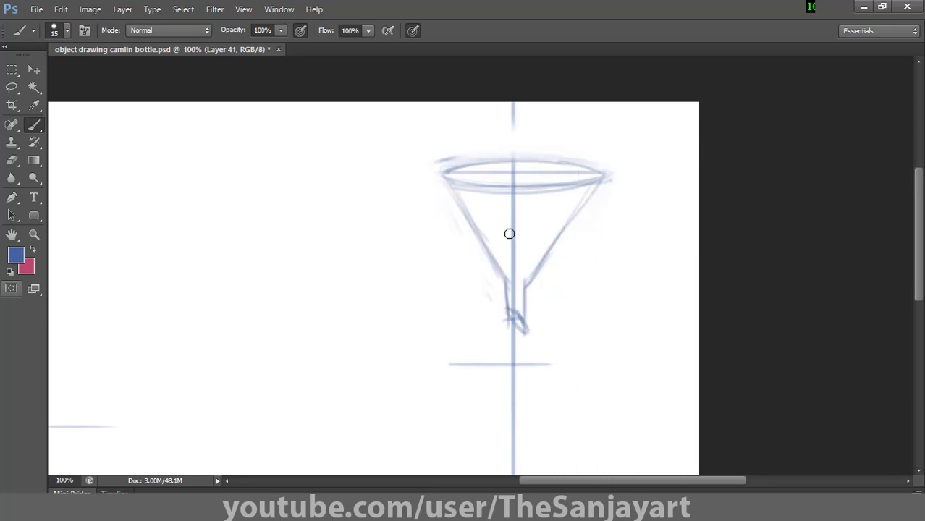
drag(588, 176, 522, 299)
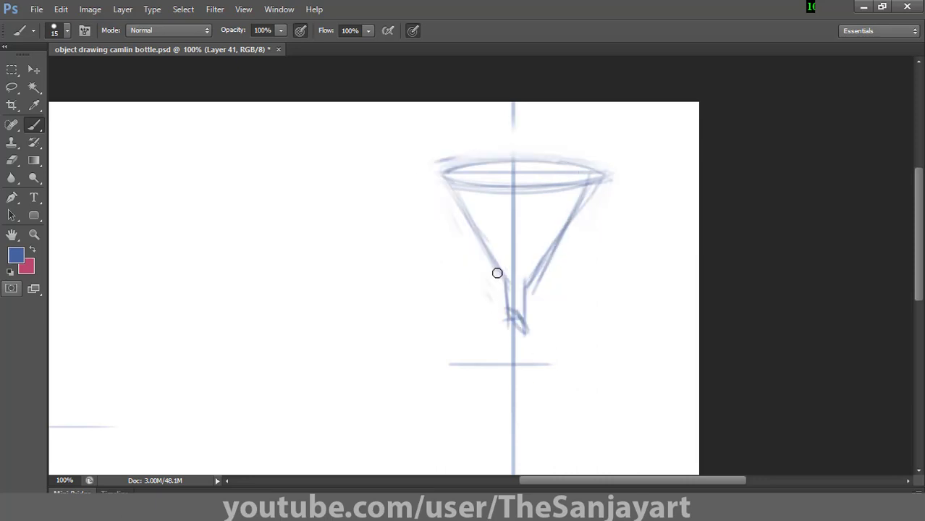
Step: Extend the shoulder guide line below the funnel and sketch the bottle's mouth ellipse and vertical neck sides around the spout
drag(450, 364, 586, 360)
drag(484, 286, 489, 343)
mouse_move(546, 285)
mouse_down()
mouse_move(547, 349)
mouse_move(553, 342)
mouse_up()
drag(489, 285, 488, 358)
drag(553, 354, 566, 165)
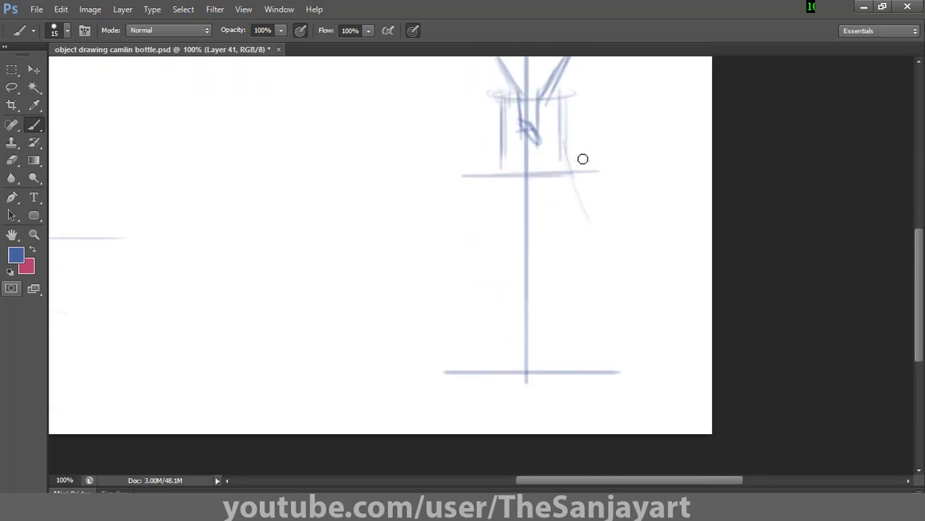
Step: Sketch the bottle's sloping shoulders and the long vertical sides of its body down to the base guide line
drag(554, 117, 578, 176)
mouse_move(501, 133)
mouse_down()
mouse_move(478, 185)
mouse_move(475, 339)
mouse_up()
drag(466, 173, 466, 386)
drag(481, 374, 481, 228)
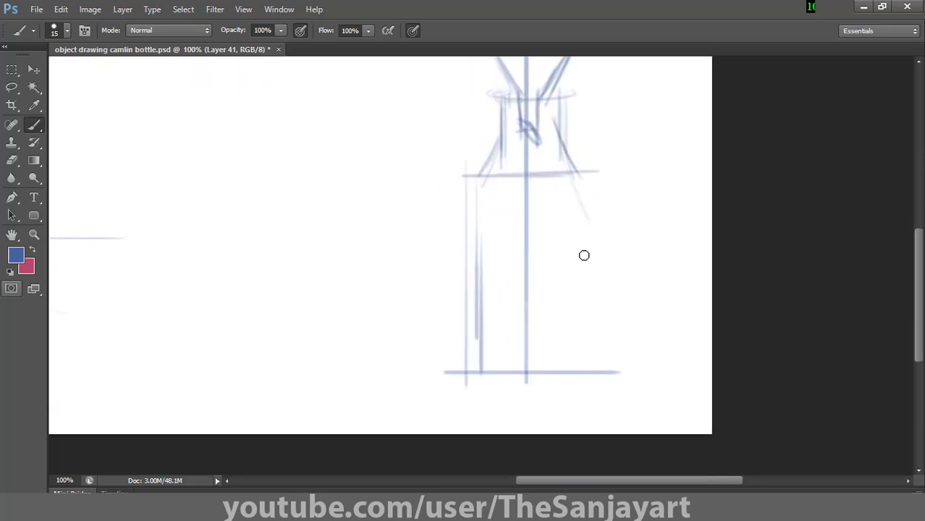
drag(582, 178, 582, 389)
drag(579, 248, 580, 346)
Step: Sketch the elliptical base of the bottle on the lowest guide line and restate the adjoining body side
mouse_move(481, 372)
mouse_down()
mouse_move(527, 380)
mouse_move(591, 371)
mouse_up()
drag(483, 368, 577, 356)
mouse_move(597, 264)
mouse_down()
mouse_move(586, 316)
mouse_move(599, 246)
mouse_up()
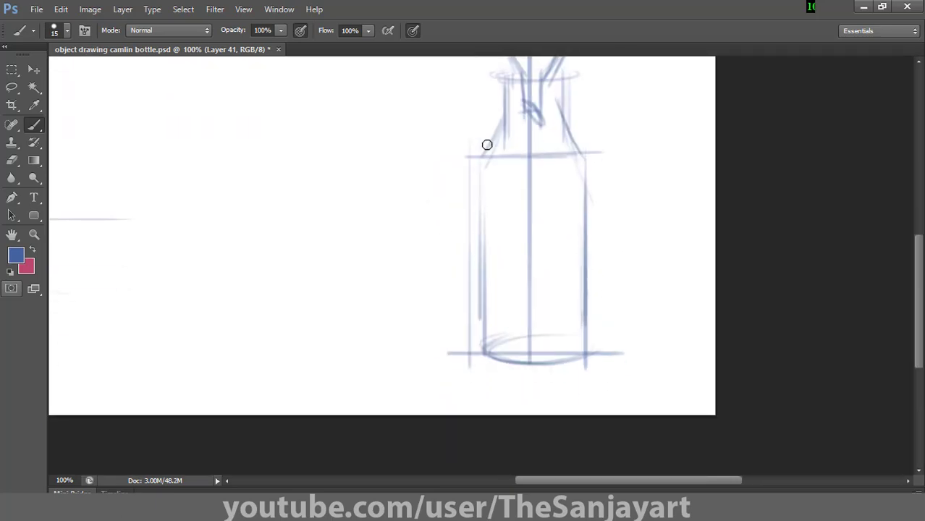
drag(488, 145, 492, 358)
mouse_move(483, 150)
mouse_down()
mouse_move(568, 361)
mouse_move(486, 353)
mouse_move(586, 351)
mouse_move(528, 349)
mouse_up()
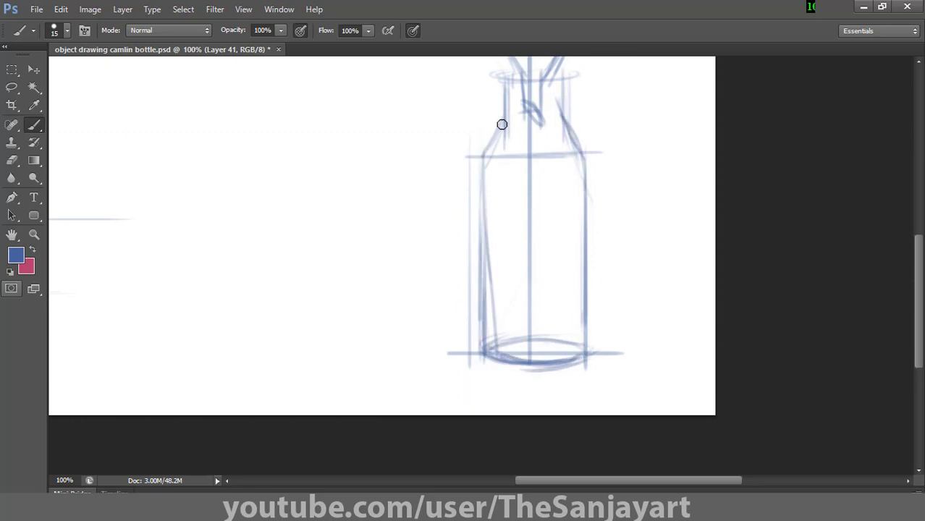
Step: Reinforce the bottle's shoulders and both sides of its body with heavier blue strokes
mouse_move(501, 124)
mouse_down()
mouse_move(486, 191)
mouse_move(478, 172)
mouse_up()
mouse_move(567, 129)
mouse_down()
mouse_move(581, 159)
mouse_move(585, 318)
mouse_up()
drag(482, 163, 487, 349)
Step: Darken the funnel's sloping side and add ring lines around the bottle's mouth and neck
drag(571, 147, 571, 370)
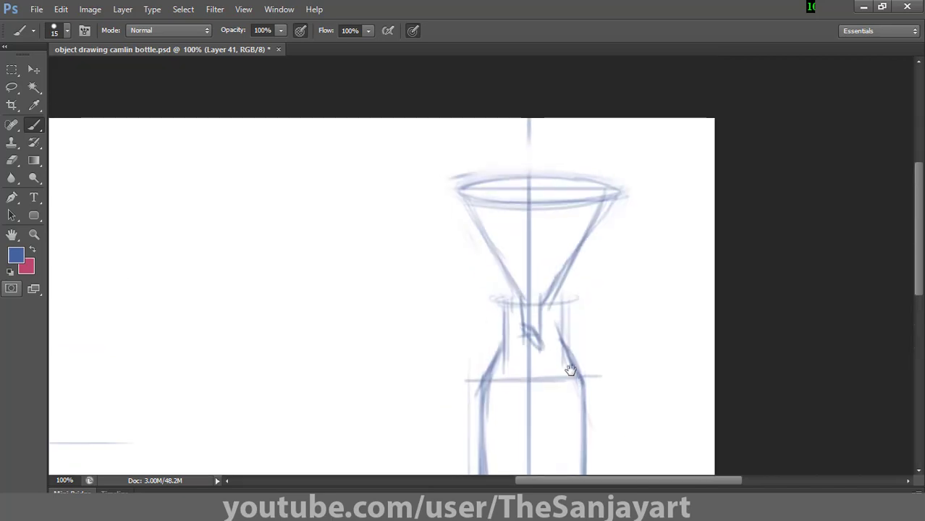
mouse_move(461, 192)
mouse_down()
mouse_move(520, 293)
mouse_move(518, 320)
mouse_move(505, 300)
mouse_up()
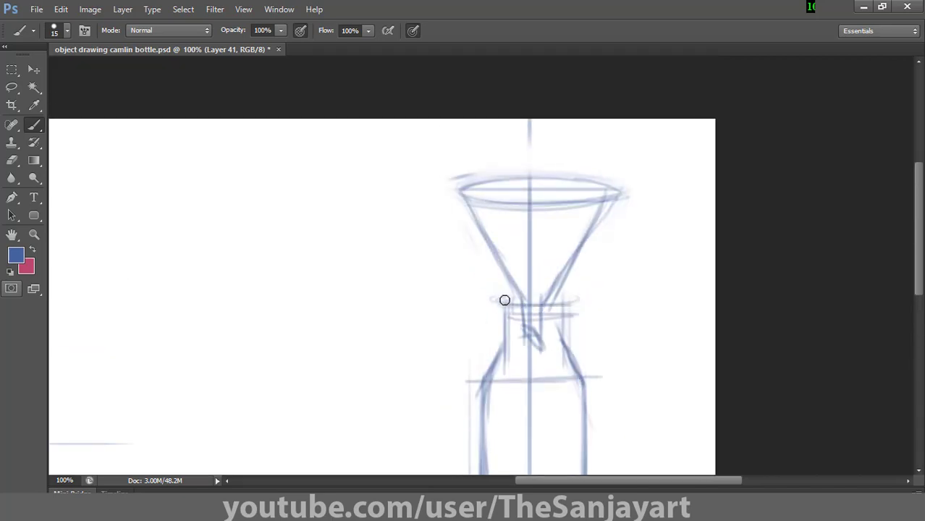
drag(557, 312, 588, 387)
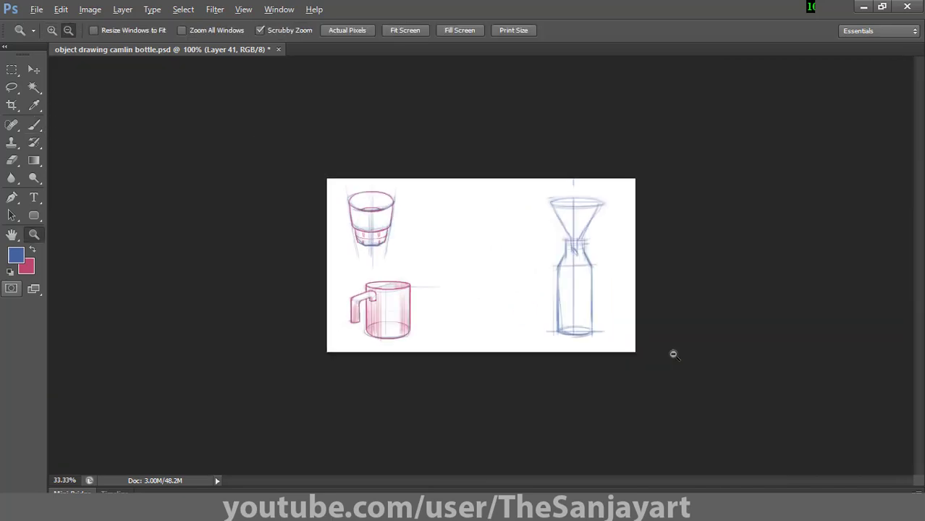
Step: Switch the foreground colour to crimson and outline the funnel and the bottle with clean brush lines
key(x)
key(b)
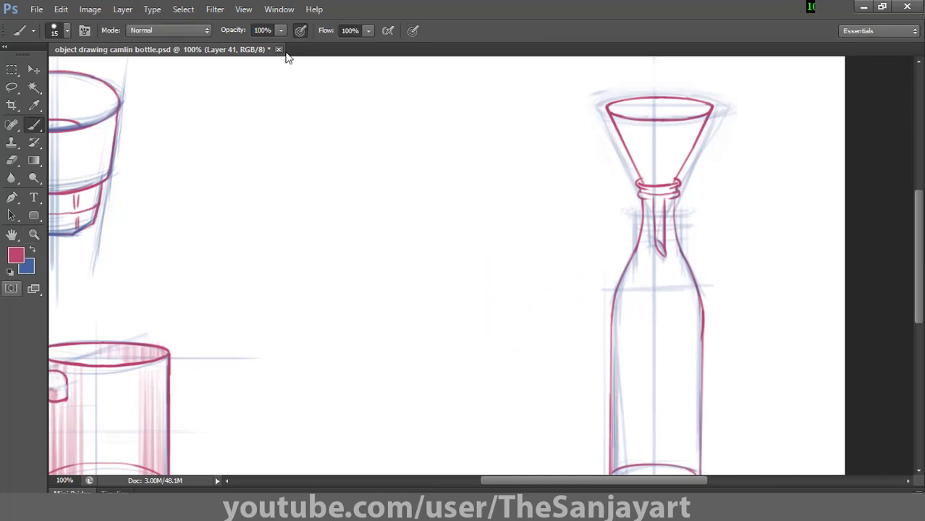
drag(341, 231, 475, 295)
key(ctrl+z)
Step: Examine the glass, mug and outlined bottle together on the whole canvas at different magnifications
key(z)
key(ctrl+minus)
key(ctrl+minus)
key(ctrl+minus)
key(ctrl+plus)
key(ctrl+plus)
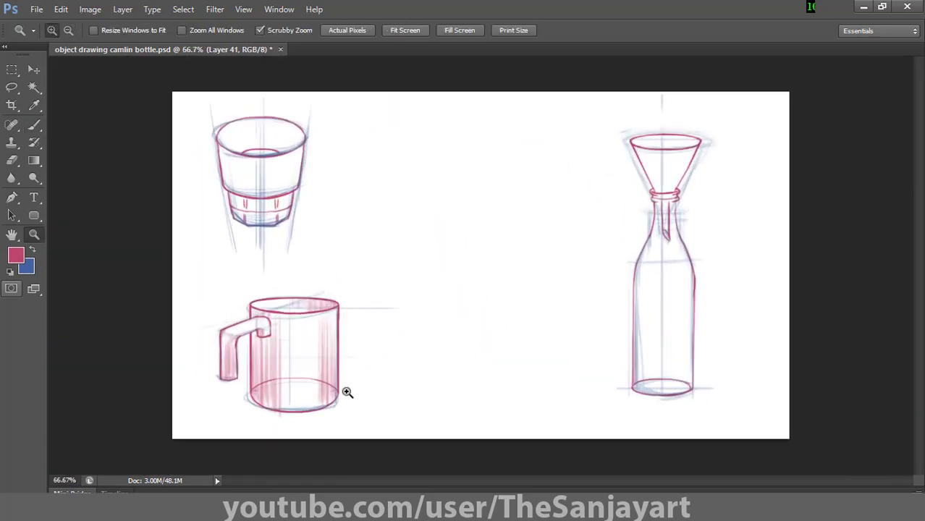
right_click(420, 223)
click(451, 233)
right_click(472, 173)
click(516, 210)
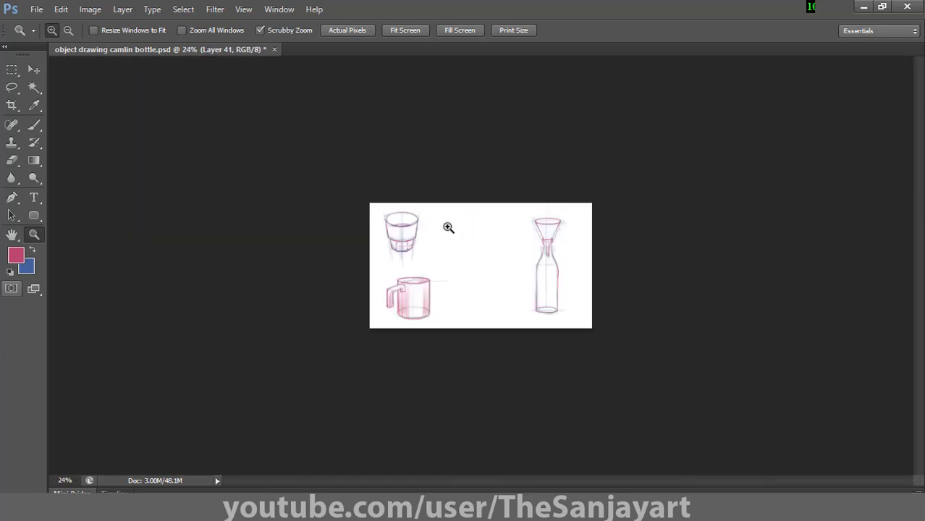
right_click(517, 256)
click(548, 280)
right_click(470, 280)
click(529, 291)
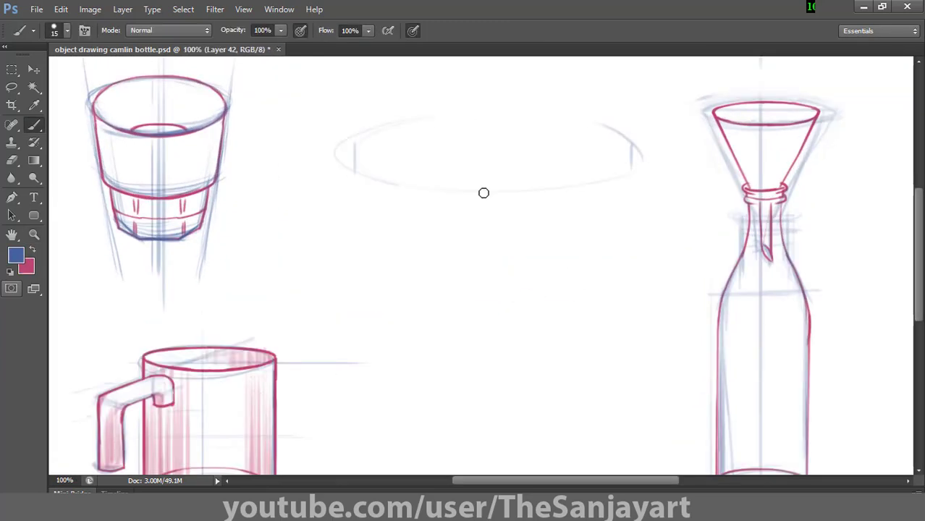
Step: Sketch a wide shallow bowl in blue between the glass and the bottle, with an elliptical rim, inner base ellipse and curved underside
mouse_move(484, 193)
mouse_down()
mouse_move(622, 145)
mouse_move(562, 167)
mouse_move(382, 191)
mouse_up()
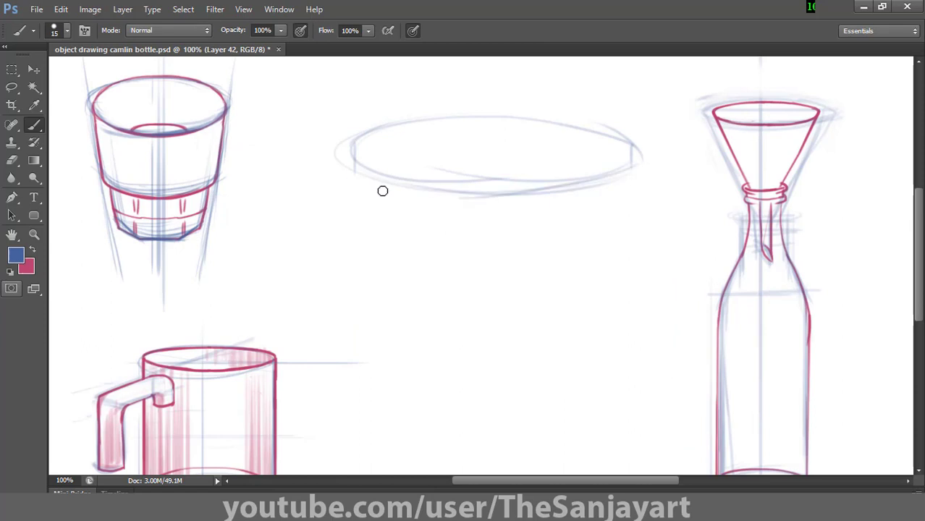
drag(355, 141, 619, 141)
drag(447, 176, 547, 186)
mouse_move(345, 148)
mouse_down()
mouse_move(481, 233)
mouse_move(514, 226)
mouse_up()
drag(639, 160, 405, 209)
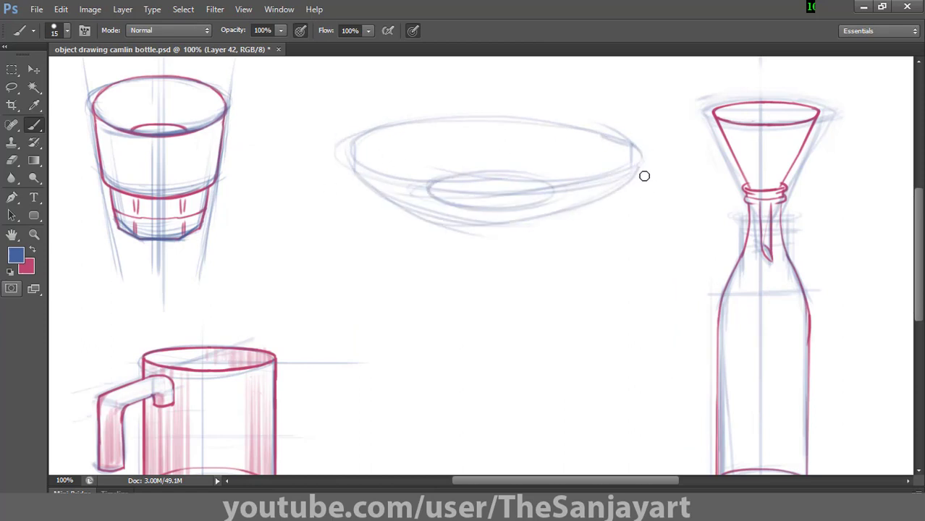
Step: Strengthen the bowl's rim and underside curves and darken the upper arc of its inner base ellipse
mouse_move(644, 176)
mouse_down()
mouse_move(386, 201)
mouse_move(345, 147)
mouse_move(636, 157)
mouse_move(358, 136)
mouse_move(624, 136)
mouse_move(652, 155)
mouse_move(609, 194)
mouse_up()
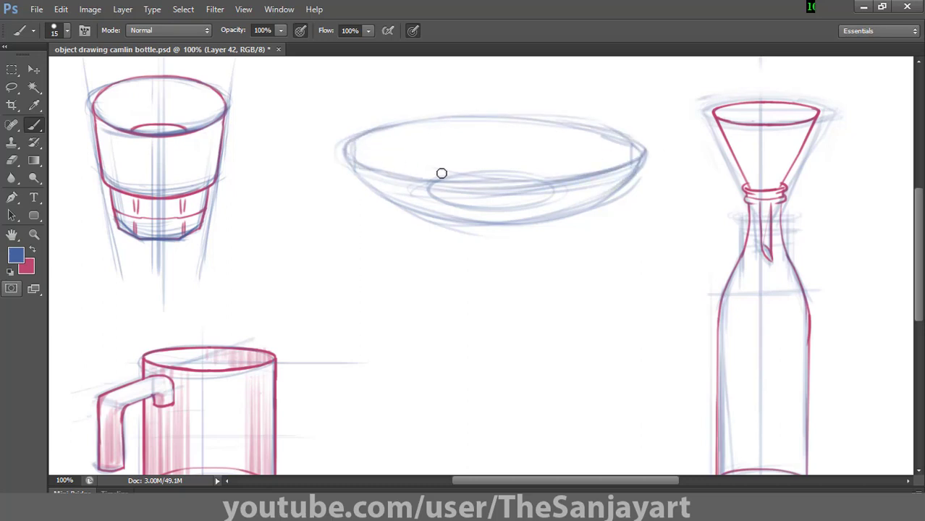
mouse_move(345, 162)
mouse_down()
mouse_move(426, 179)
mouse_move(550, 184)
mouse_move(429, 177)
mouse_move(637, 160)
mouse_up()
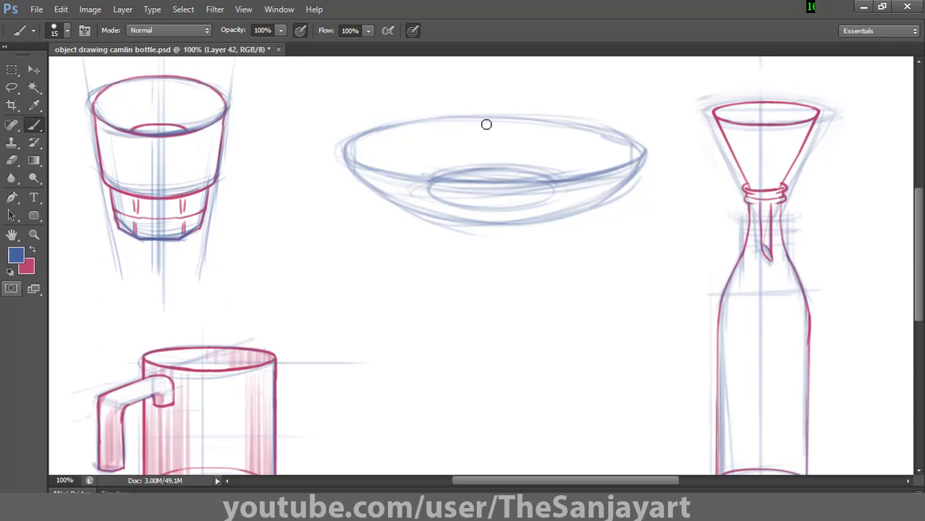
mouse_move(486, 125)
mouse_down()
mouse_move(612, 199)
mouse_move(494, 223)
mouse_move(594, 210)
mouse_move(365, 180)
mouse_up()
Step: Examine the bowl sketch alongside the other objects on the whole canvas
key(alt+space)
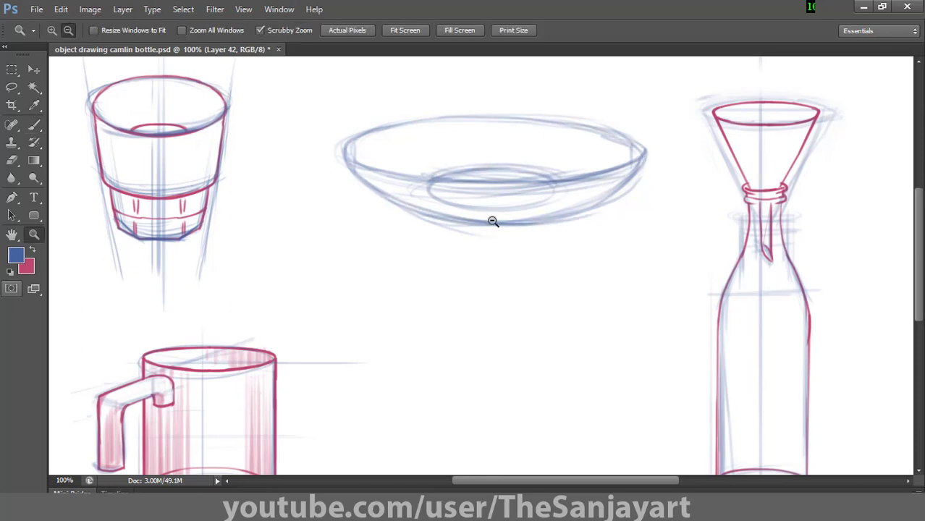
alt+click(493, 222)
alt+click(485, 246)
click(494, 162)
click(495, 157)
right_click(457, 177)
click(505, 184)
right_click(493, 196)
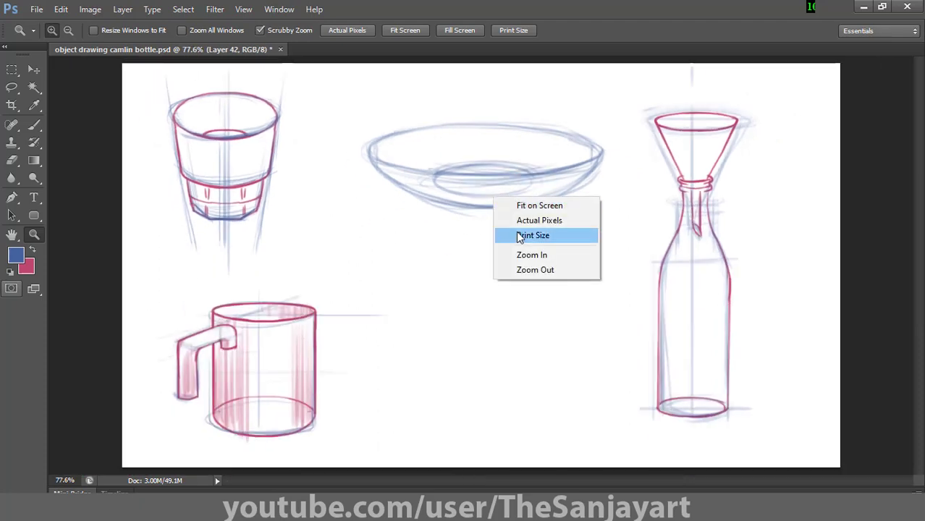
click(519, 237)
Step: Outline the bowl in crimson over its blue sketch, including the rim, inner base ellipse, underside and slanted inner-wall lines
click(32, 251)
key(b)
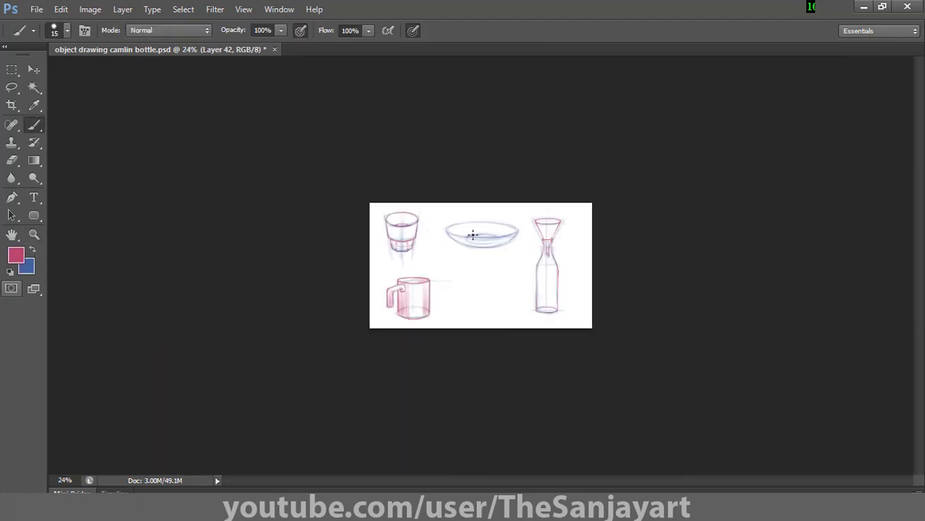
key(ctrl+space)
ctrl+click(488, 227)
ctrl+click(486, 225)
ctrl+click(484, 213)
ctrl+click(478, 199)
ctrl+click(475, 186)
ctrl+click(475, 187)
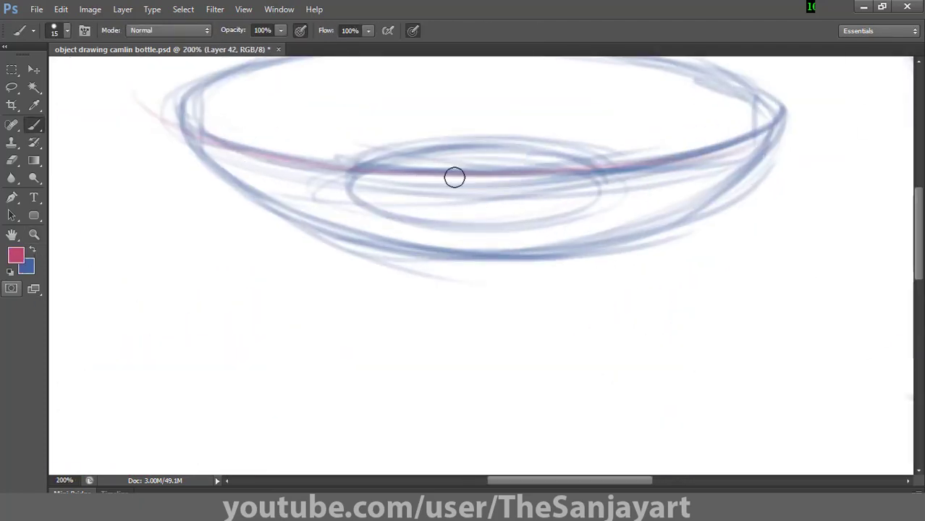
drag(230, 113, 562, 119)
key(ctrl+z)
alt+click(426, 185)
key(z)
alt+click(424, 166)
alt+click(427, 163)
alt+click(428, 162)
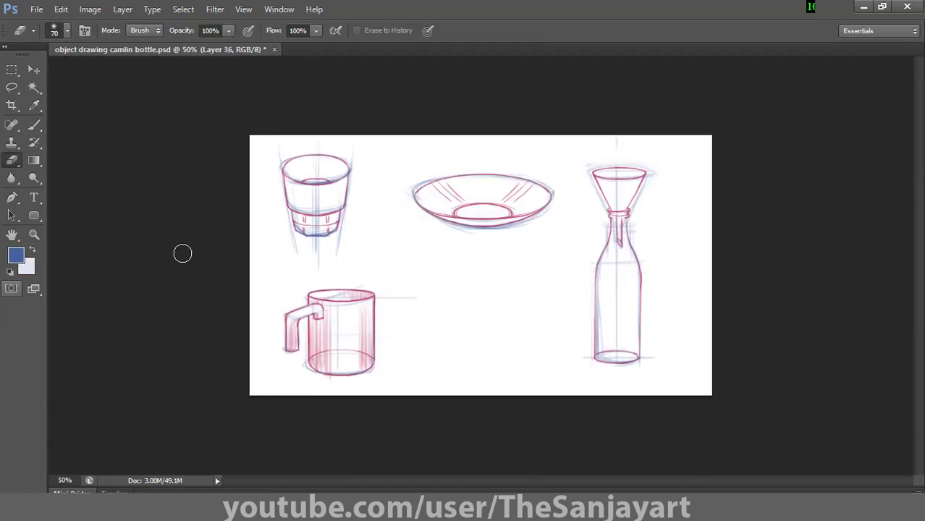
Step: Shade the bowl's inner wall with short blue strokes beside the slanted lines and soft pink strokes at the back and both ends
key(z)
click(500, 156)
key(b)
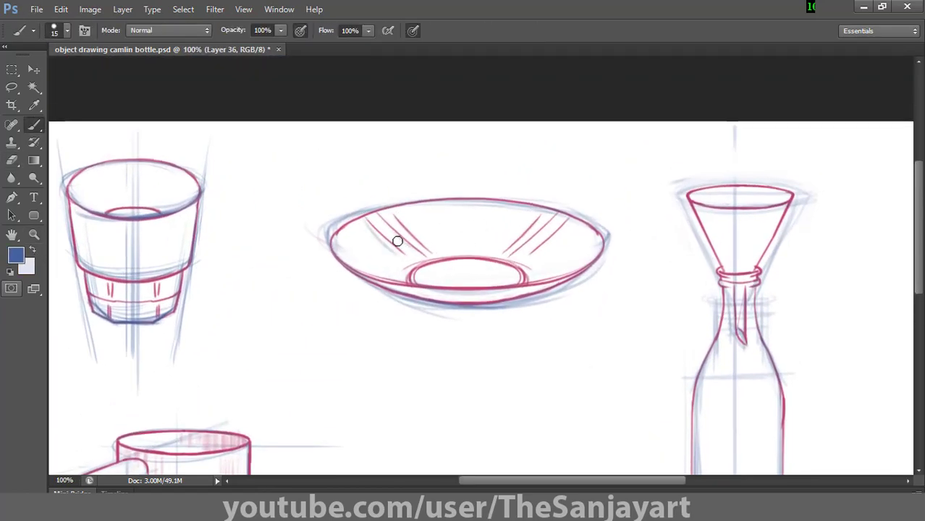
key(x)
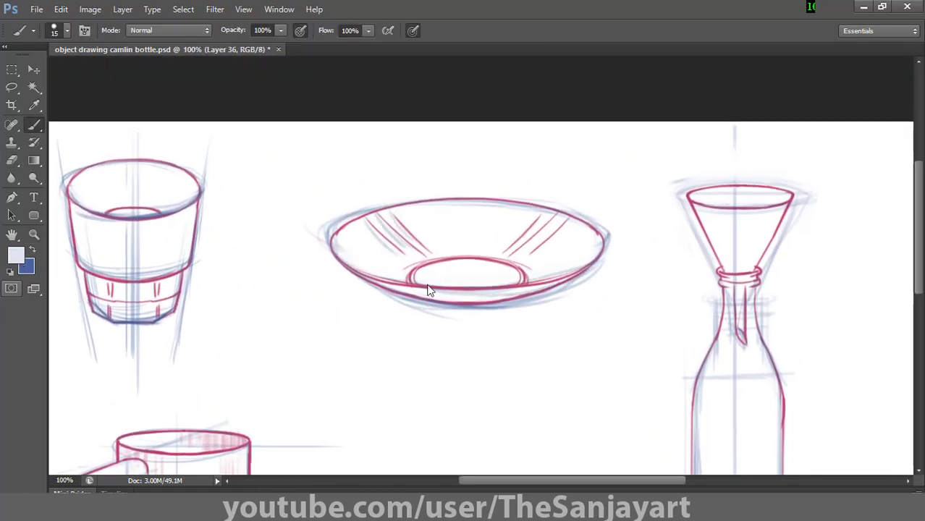
key(n)
click(457, 257)
click(891, 153)
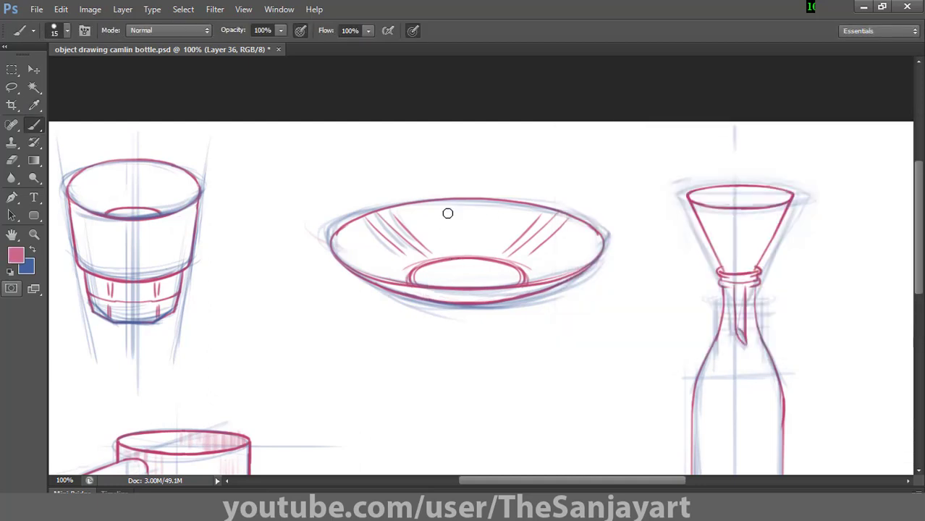
drag(346, 252, 392, 269)
drag(604, 243, 543, 271)
key(z)
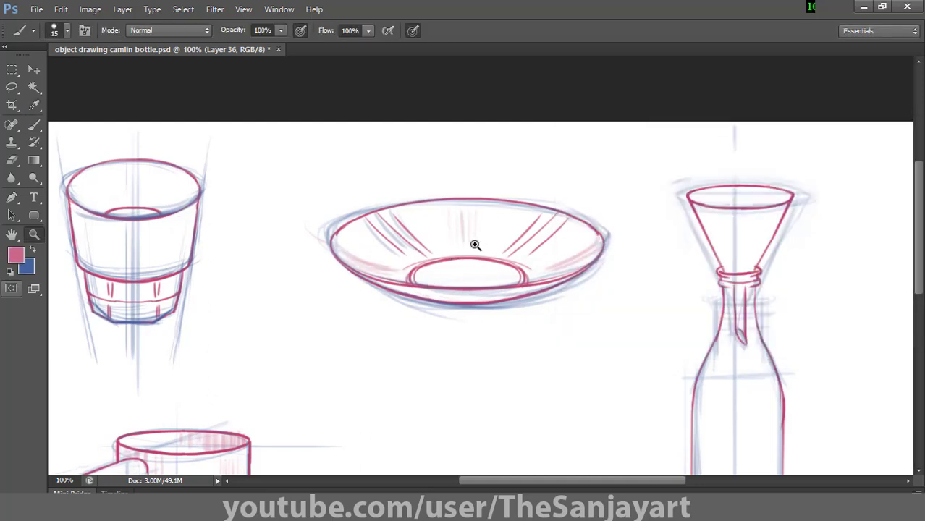
Step: Sketch a large upright box in blue perspective lines below the bowl, with two side faces and a top face
alt+click(473, 244)
alt+click(472, 242)
alt+click(471, 243)
key(ctrl+plus)
key(ctrl+plus)
key(ctrl+plus)
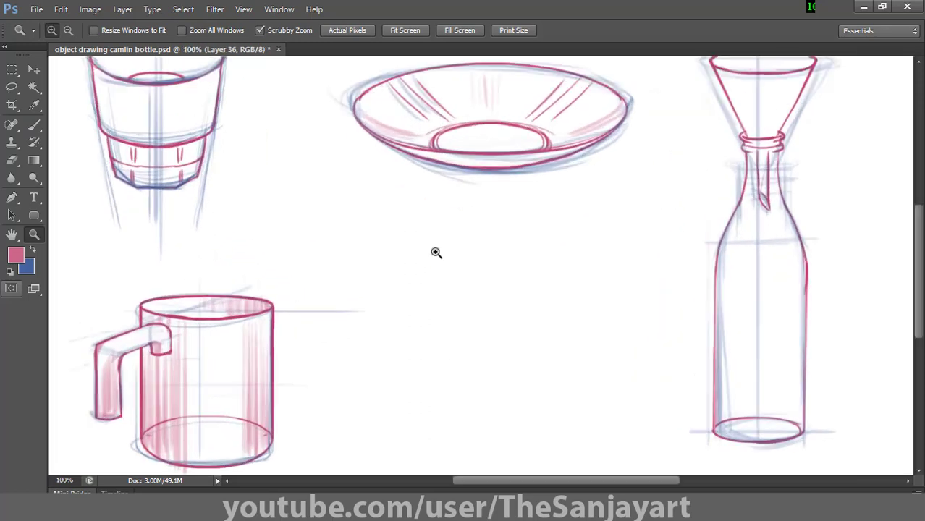
key(b)
key(x)
key(z)
key(ctrl+minus)
key(b)
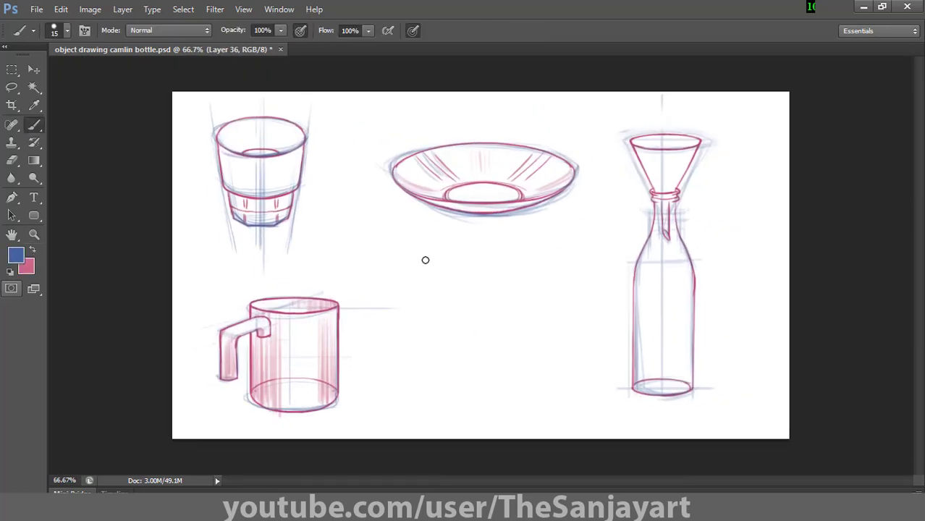
mouse_move(426, 259)
mouse_down()
mouse_move(426, 405)
mouse_move(500, 427)
mouse_up()
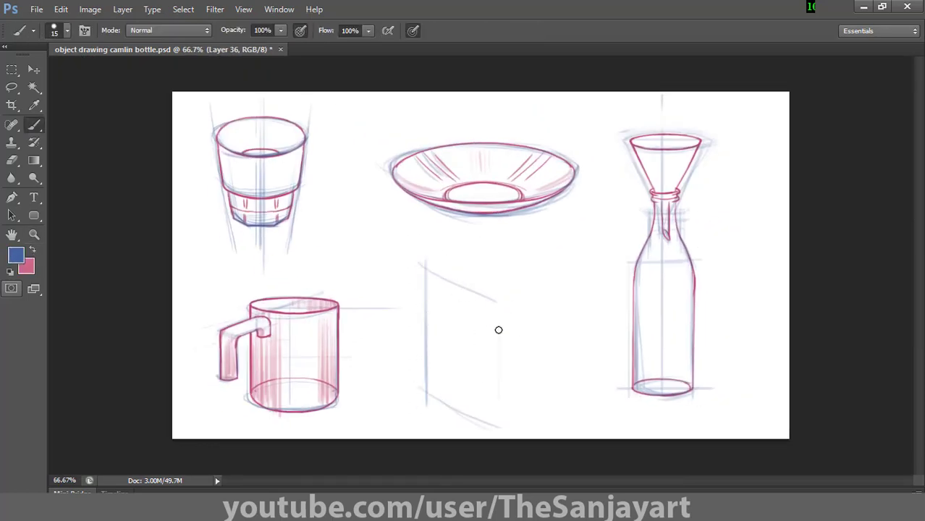
drag(500, 291, 501, 426)
drag(398, 279, 536, 243)
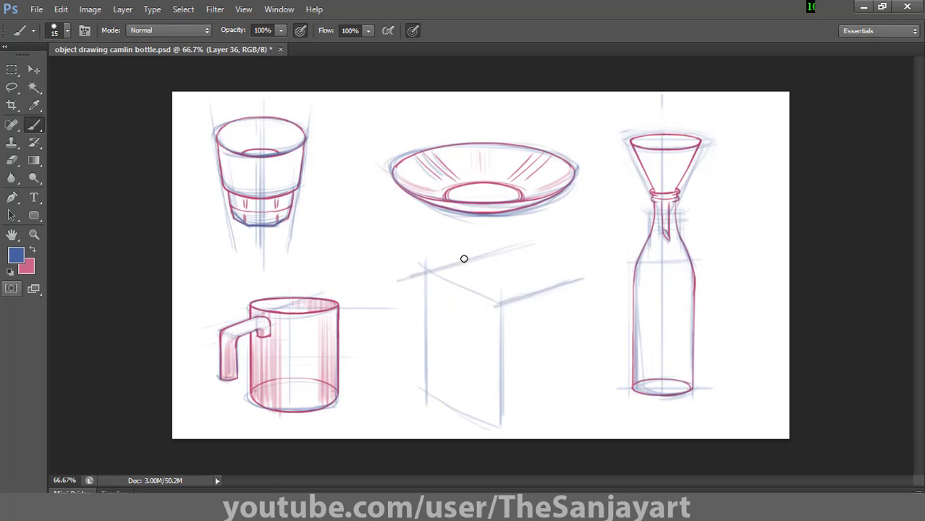
drag(492, 429, 612, 391)
drag(580, 261, 580, 401)
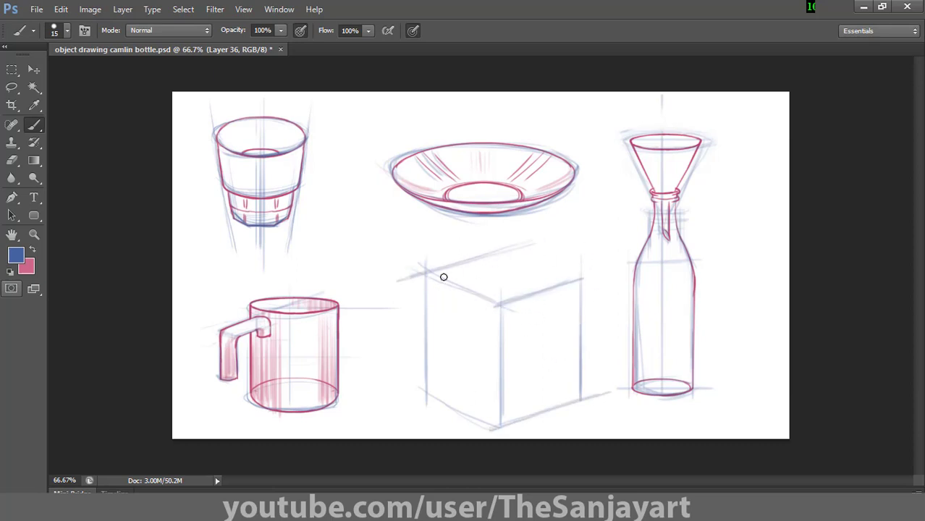
Step: Reinforce the box's vertical and base edges in blue and add a lid line just below its top face
drag(494, 303, 498, 426)
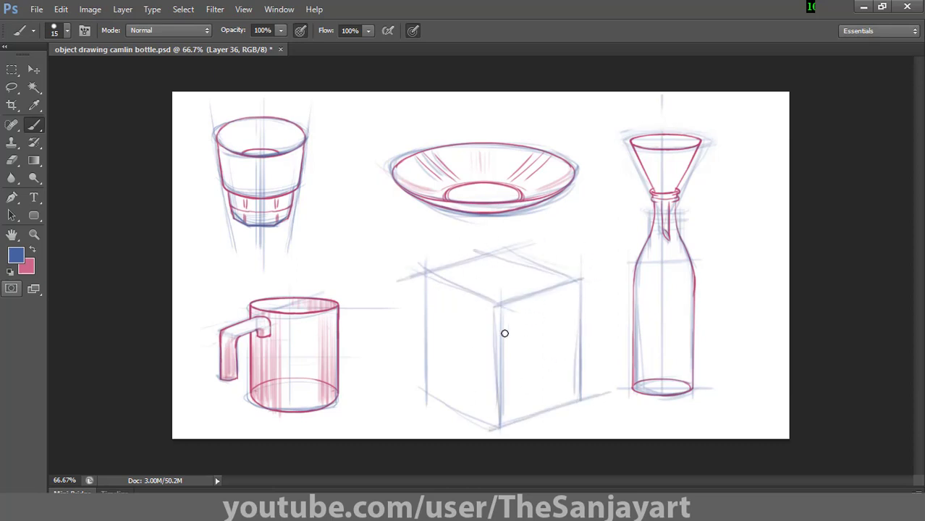
drag(494, 308, 496, 420)
drag(427, 285, 426, 394)
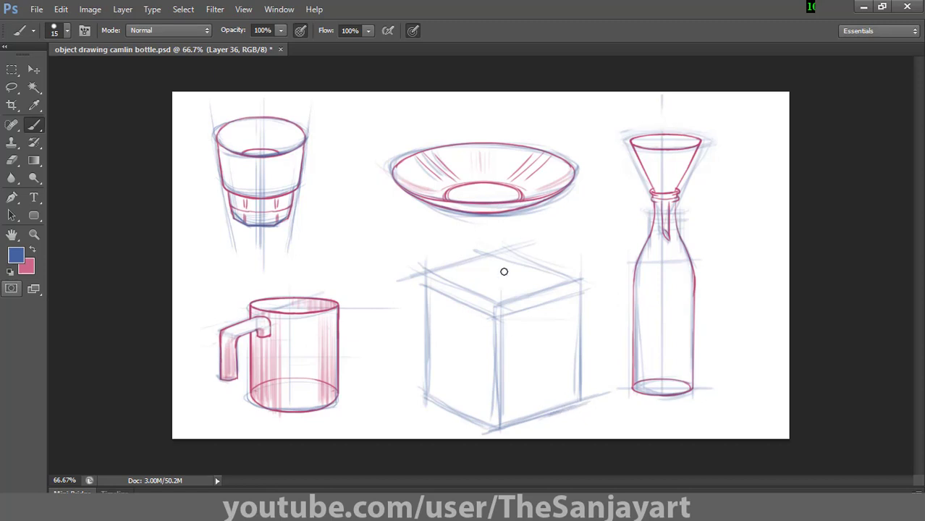
Step: Draw crossing diagonals on the box's latch-side face to find its centre, and sketch inset panels and a latch
drag(495, 311, 581, 400)
drag(577, 289, 508, 426)
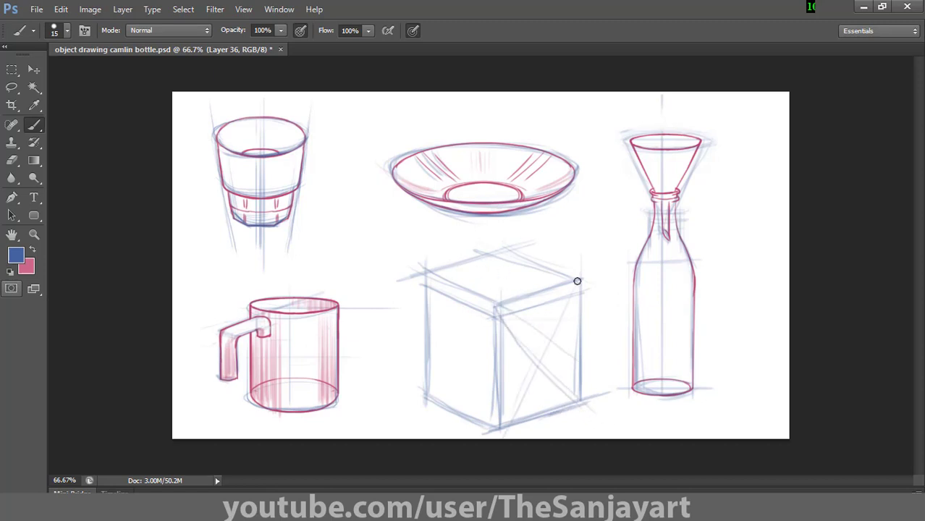
drag(495, 311, 600, 413)
drag(572, 293, 505, 436)
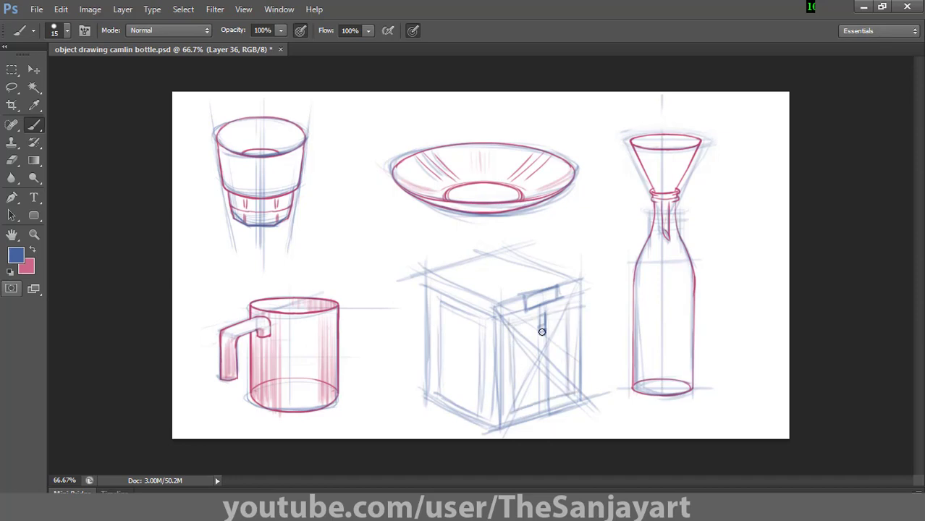
Step: Redraw the box in blue on a new layer as a narrower container with an overhanging lid, inset panels and a latch
click(33, 252)
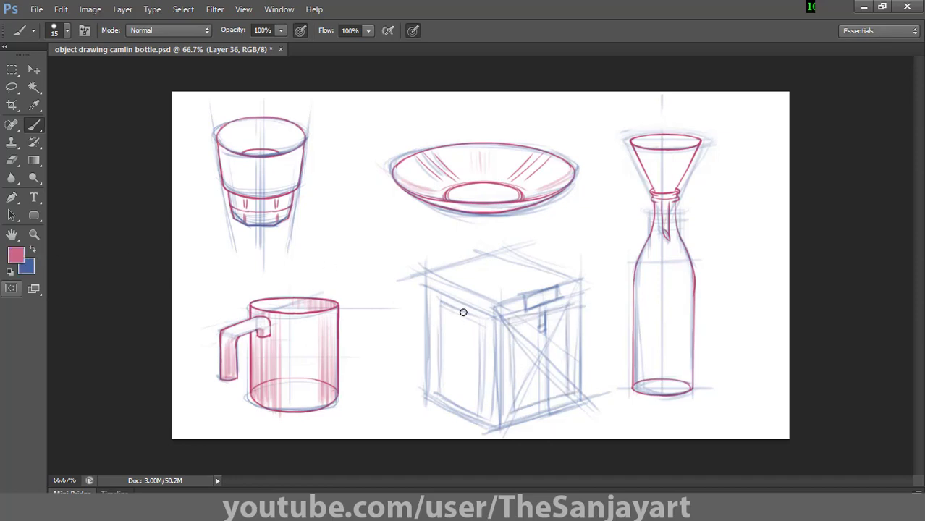
ctrl+alt+click(514, 372)
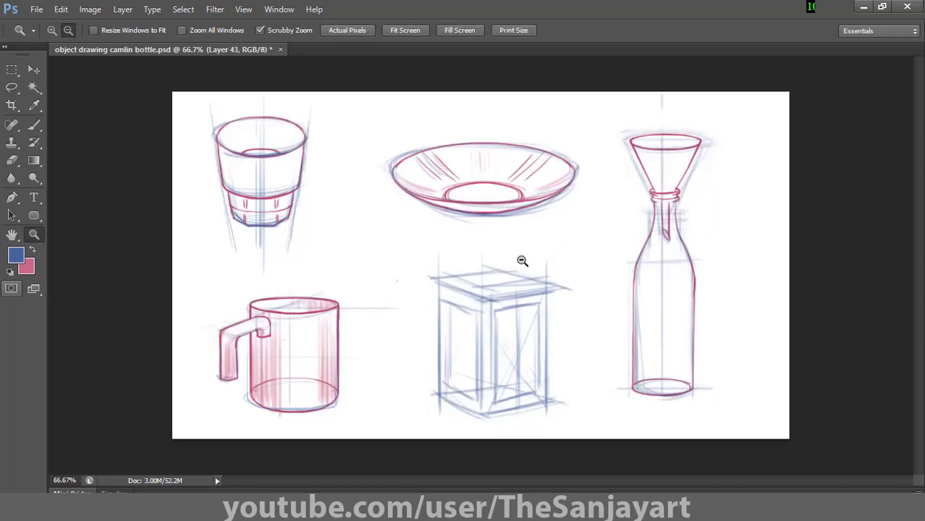
ctrl+click(469, 303)
ctrl+click(450, 286)
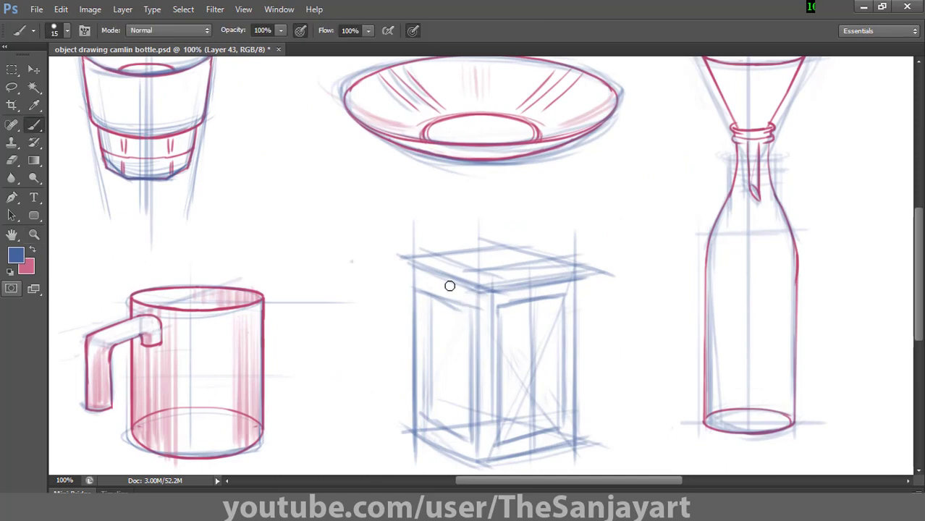
mouse_move(412, 262)
mouse_down()
mouse_move(480, 290)
mouse_move(587, 278)
mouse_up()
drag(526, 287, 527, 329)
drag(540, 285, 539, 311)
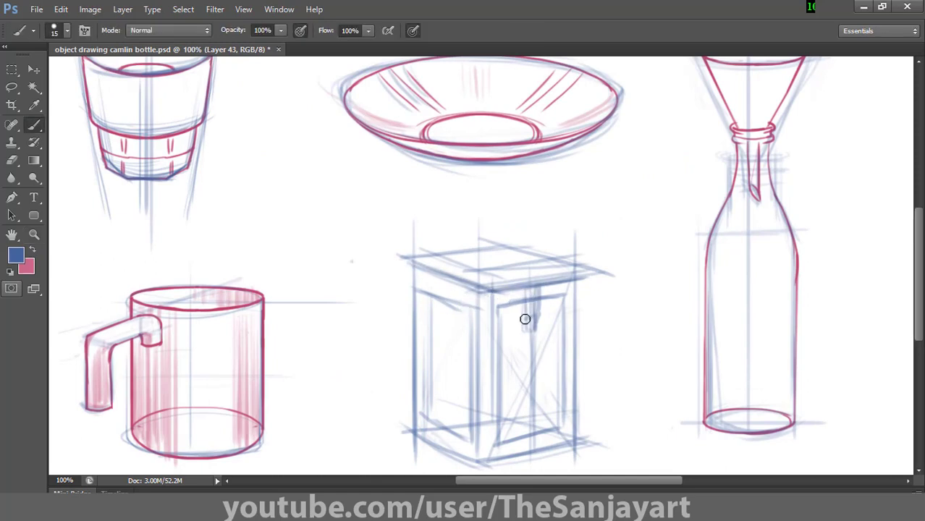
drag(493, 291, 580, 276)
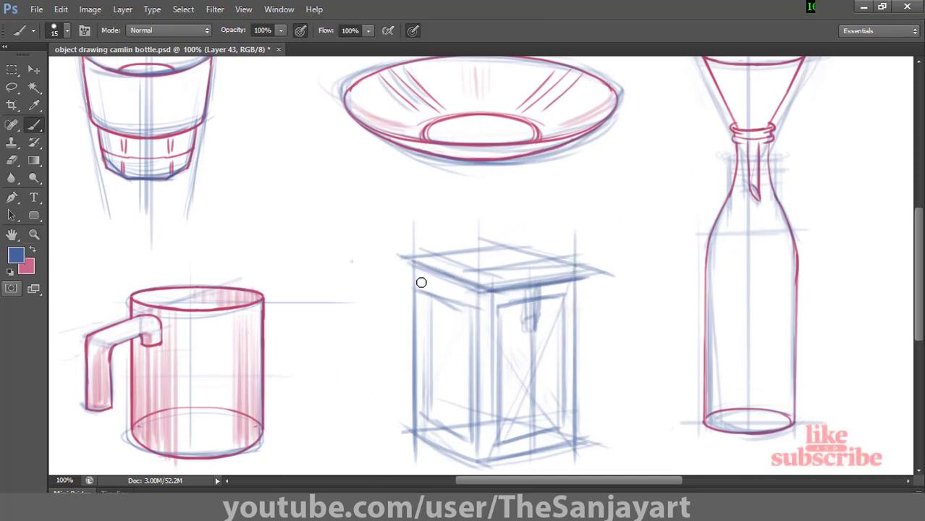
Step: Add lower lid lines to the narrower box and strengthen its top, outer vertical and base edges in blue
drag(402, 272, 488, 301)
drag(488, 302, 599, 292)
mouse_move(516, 250)
mouse_down()
mouse_move(587, 270)
mouse_move(588, 280)
mouse_up()
drag(482, 242, 571, 272)
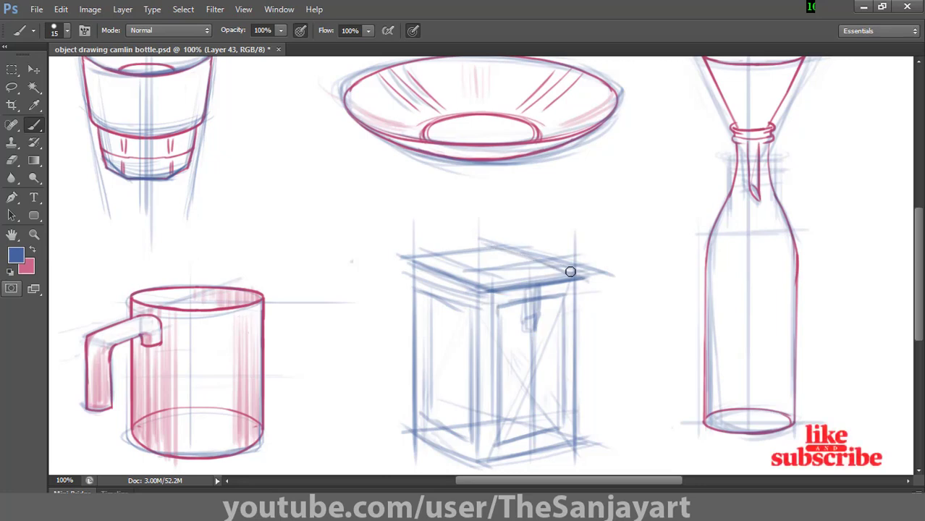
drag(415, 265, 415, 432)
drag(468, 467, 593, 450)
scroll(412, 435, left, 1)
drag(412, 435, 478, 458)
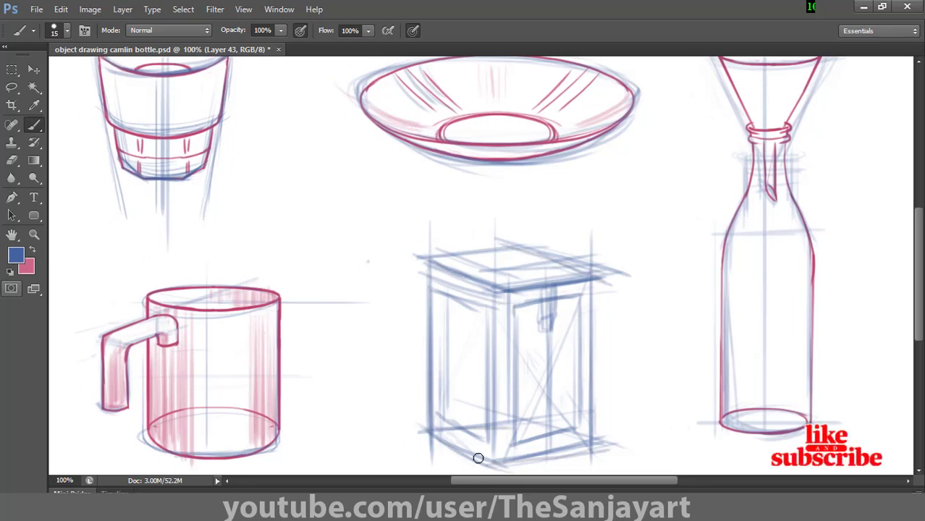
Step: Outline the box's lid, body, inset panels and latch in crimson over the blue sketch, and save the drawing
key(x)
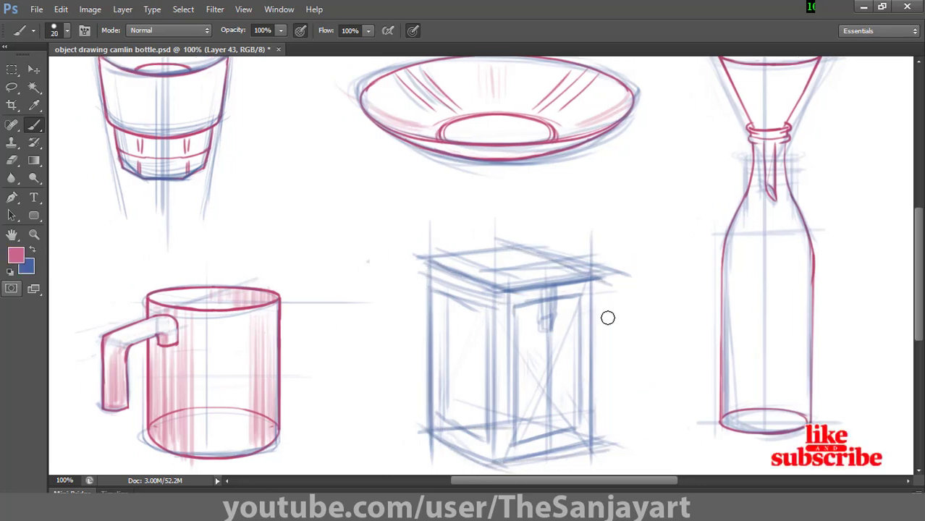
drag(623, 293, 639, 384)
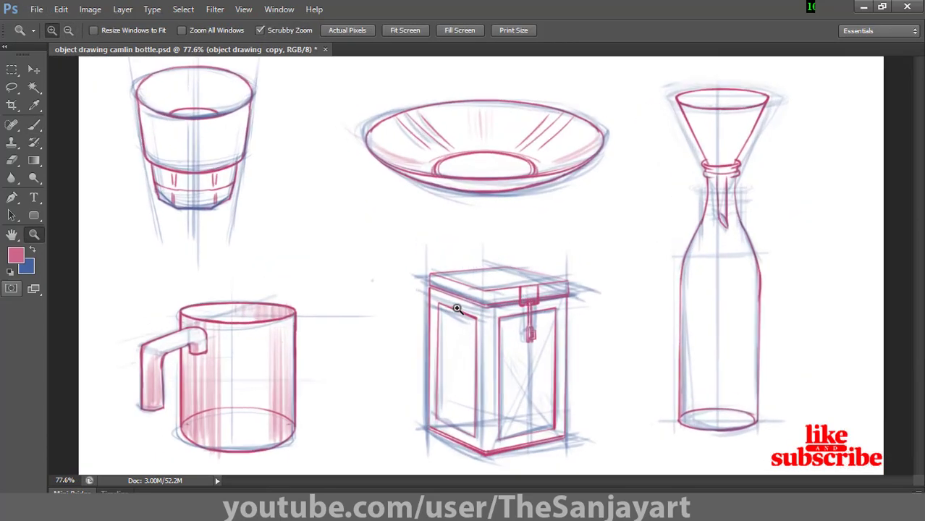
mouse_move(457, 309)
mouse_down()
mouse_move(464, 376)
mouse_move(465, 323)
mouse_up()
key(ctrl+s)
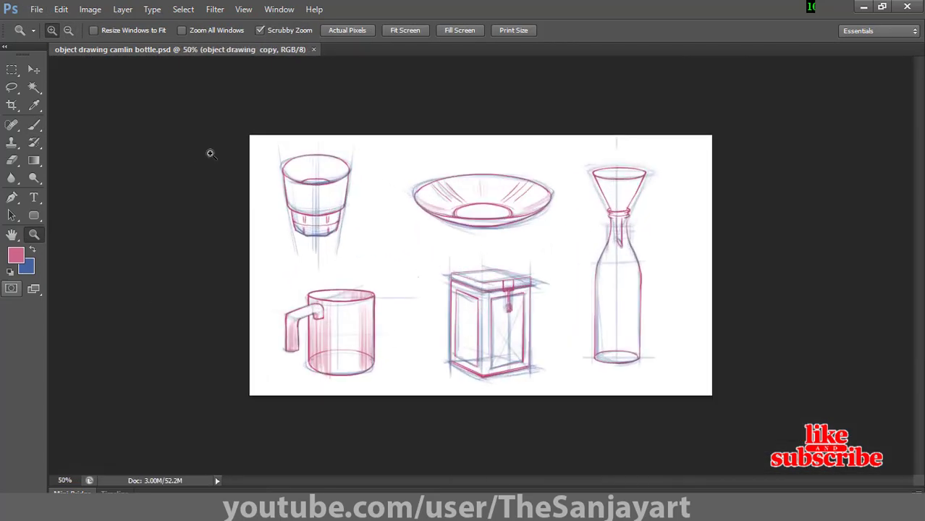
key(ctrl+plus)
key(ctrl+plus)
right_click(478, 239)
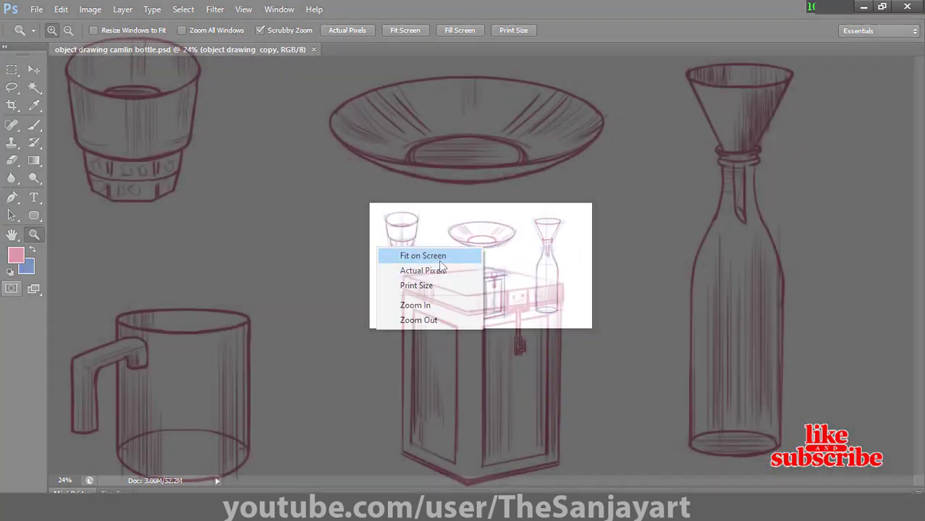